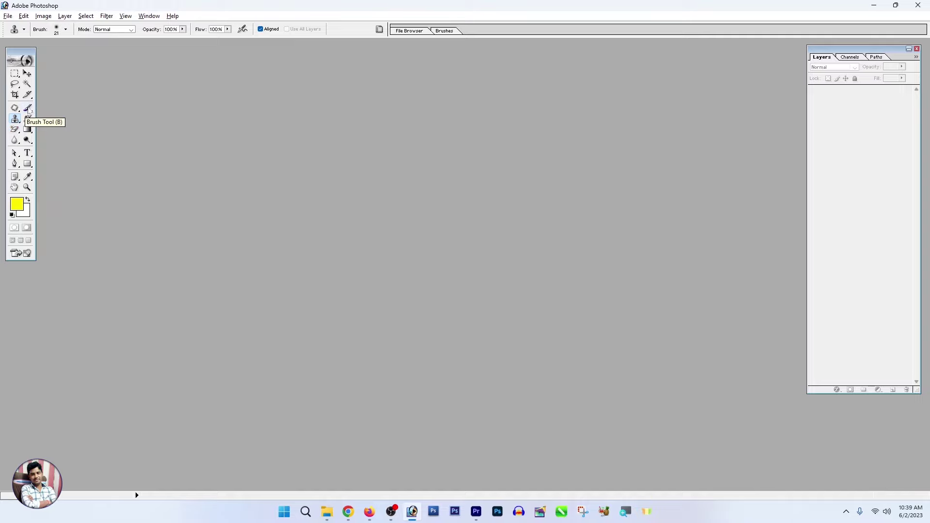
Choose the Brush Tool instead of the Pencil from the Brush/Pencil flyout
{"action": "left_click", "coordinate": [28, 109]}
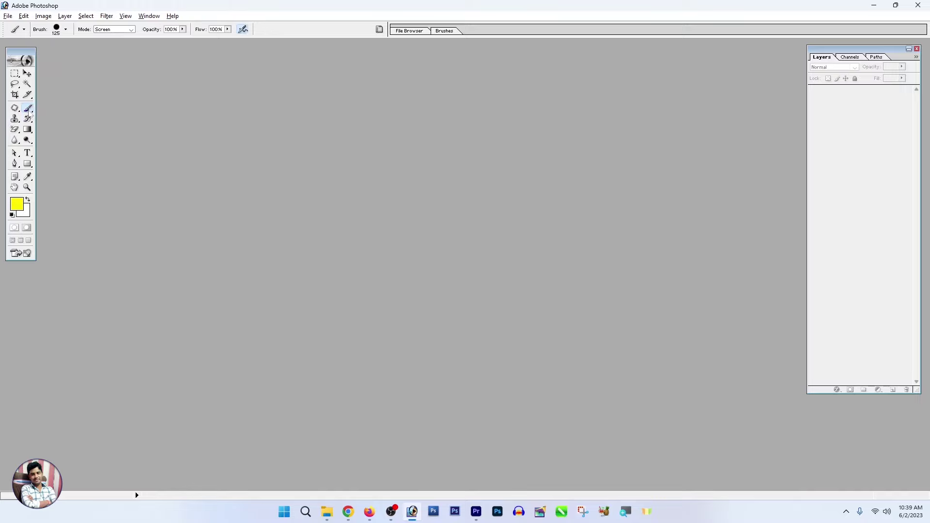
{"action": "right_click", "coordinate": [28, 110]}
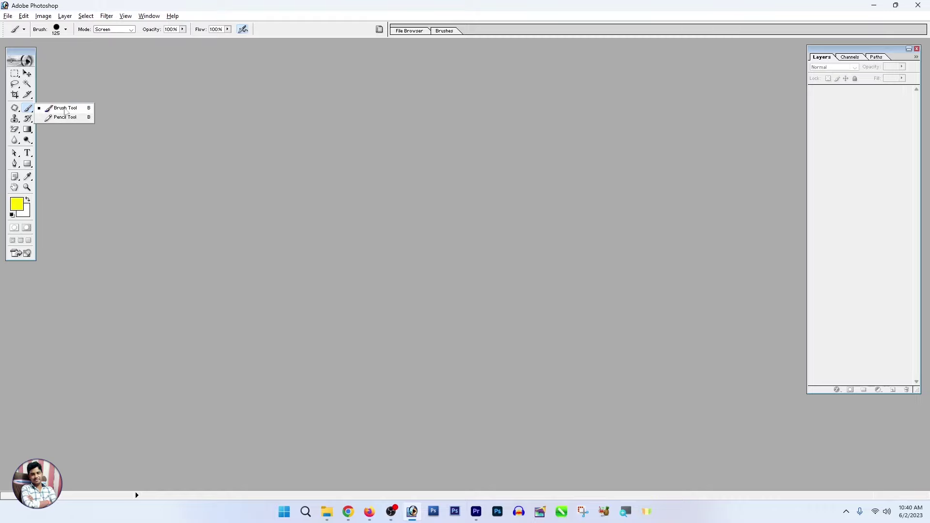
{"action": "left_click", "coordinate": [66, 109]}
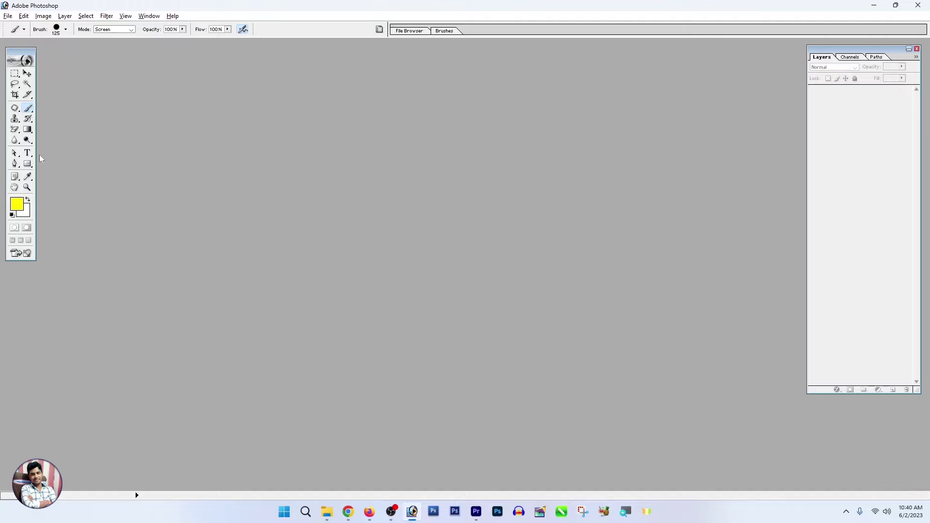
Create a new 2667 × 1500 px, 100 ppi RGB document with white contents
{"action": "left_click", "coordinate": [8, 16]}
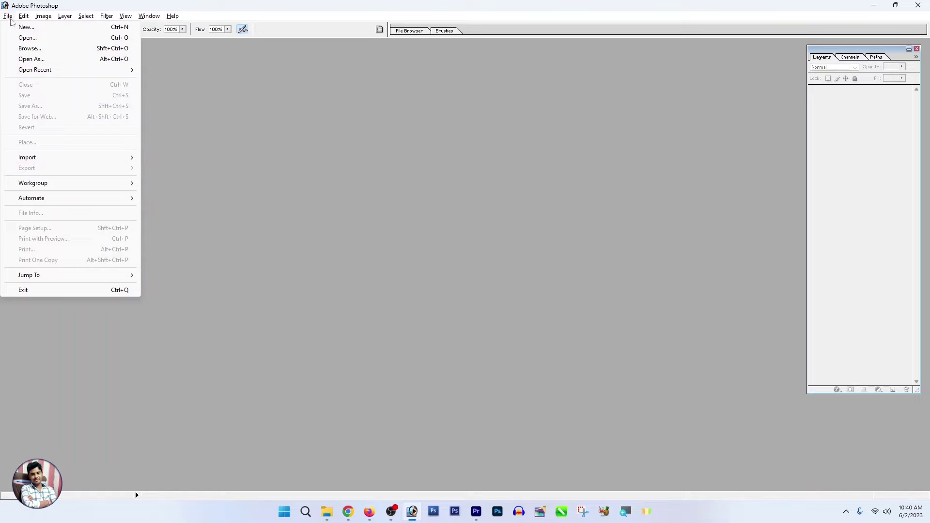
{"action": "left_click", "coordinate": [30, 28]}
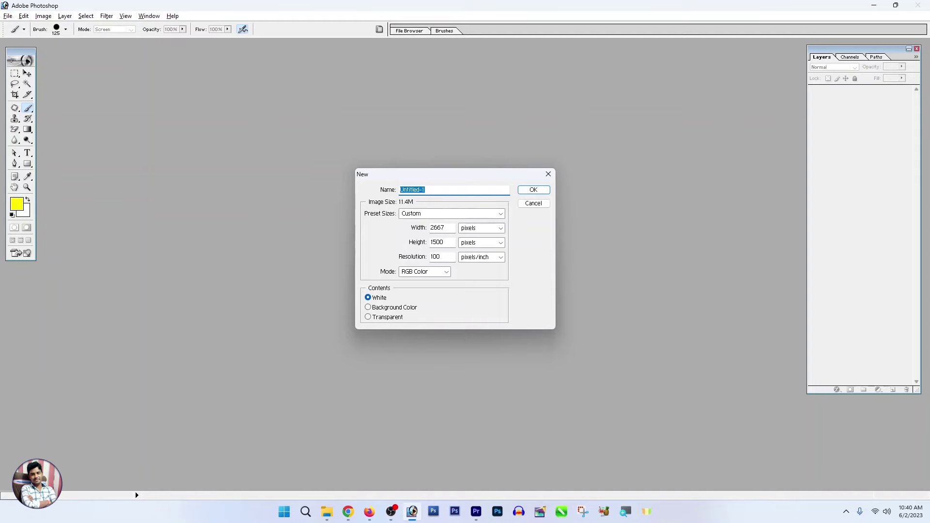
{"action": "left_click", "coordinate": [523, 194]}
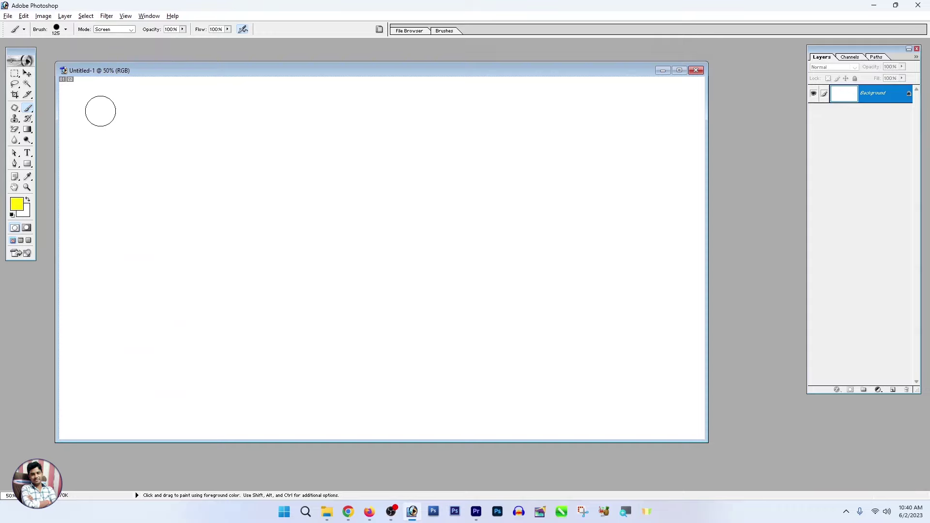
Set brush mode to Normal and paint several yellow strokes, undoing the last vertical one
{"action": "key", "text": "shift+alt+n"}
{"action": "left_click_drag", "start_coordinate": [86, 307], "coordinate": [345, 178]}
{"action": "left_click_drag", "start_coordinate": [138, 312], "coordinate": [328, 259]}
{"action": "mouse_move", "coordinate": [453, 167]}
{"action": "left_mouse_down"}
{"action": "mouse_move", "coordinate": [376, 133]}
{"action": "mouse_move", "coordinate": [212, 114]}
{"action": "mouse_move", "coordinate": [465, 189]}
{"action": "left_mouse_up"}
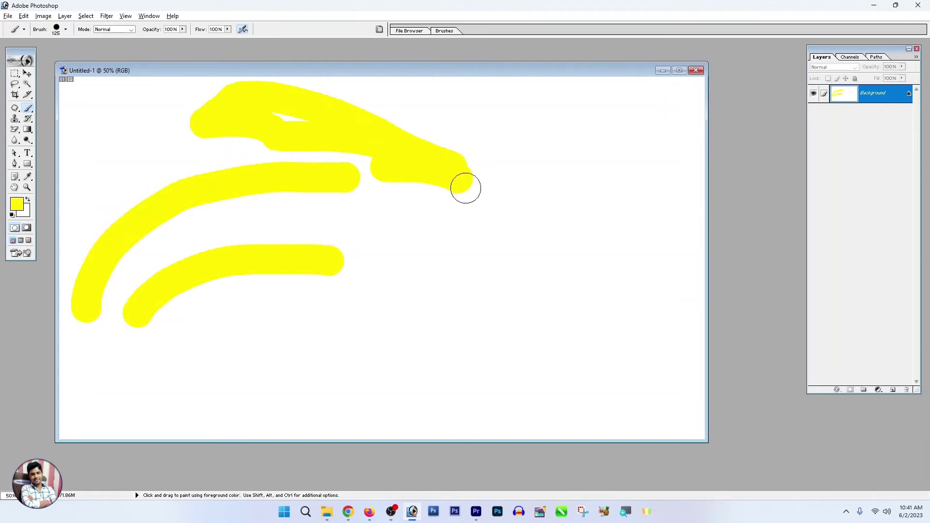
{"action": "left_click_drag", "start_coordinate": [532, 145], "coordinate": [511, 251]}
{"action": "left_click_drag", "start_coordinate": [562, 182], "coordinate": [558, 270]}
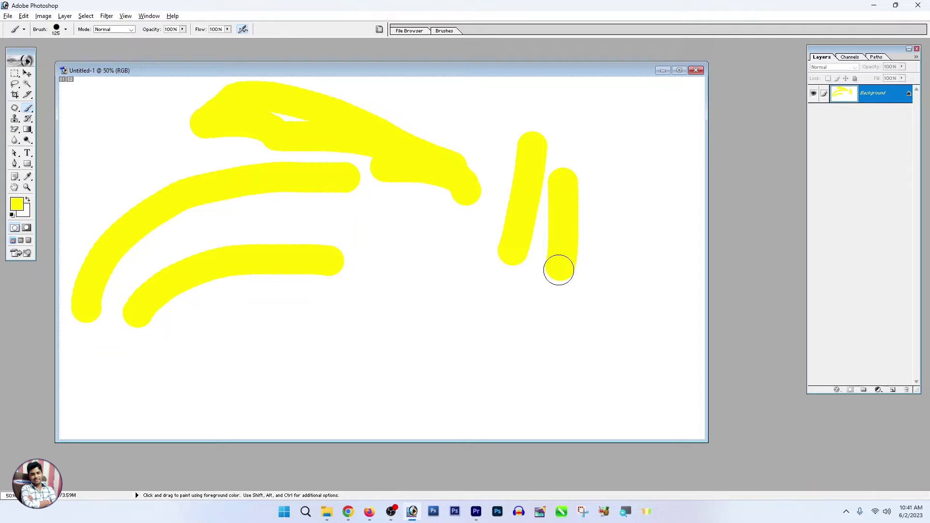
{"action": "key", "text": "ctrl+z"}
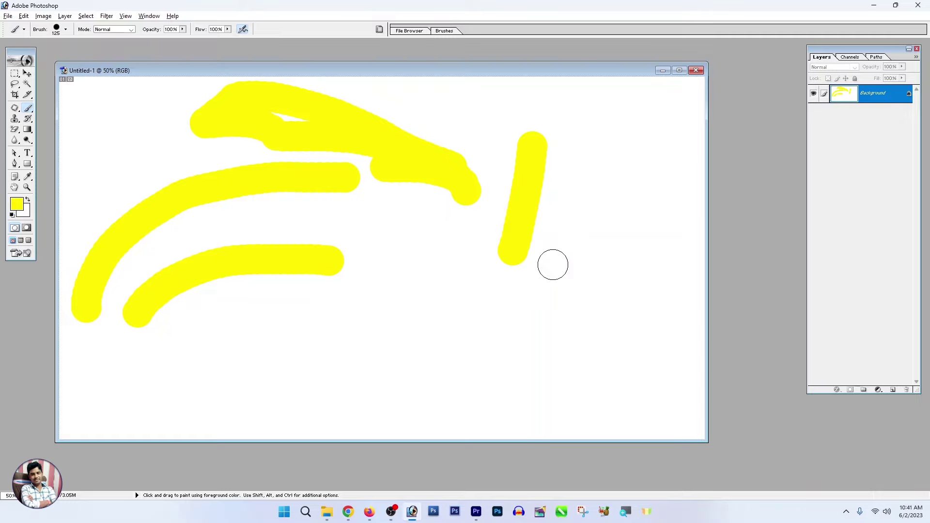
Clear the whole canvas and paint a single yellow curve at the top-left
{"action": "key", "text": "ctrl+a"}
{"action": "key", "text": "Delete"}
{"action": "key", "text": "ctrl+d"}
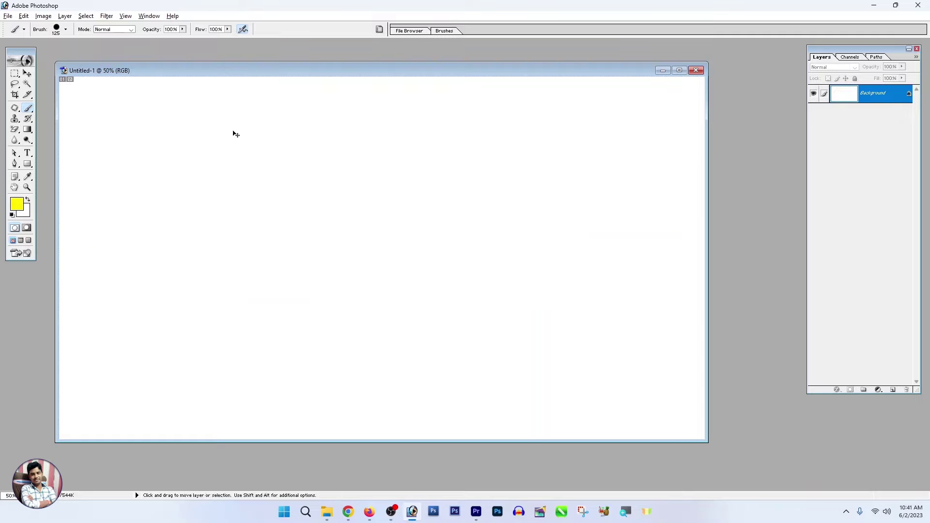
{"action": "left_click_drag", "start_coordinate": [86, 167], "coordinate": [154, 111]}
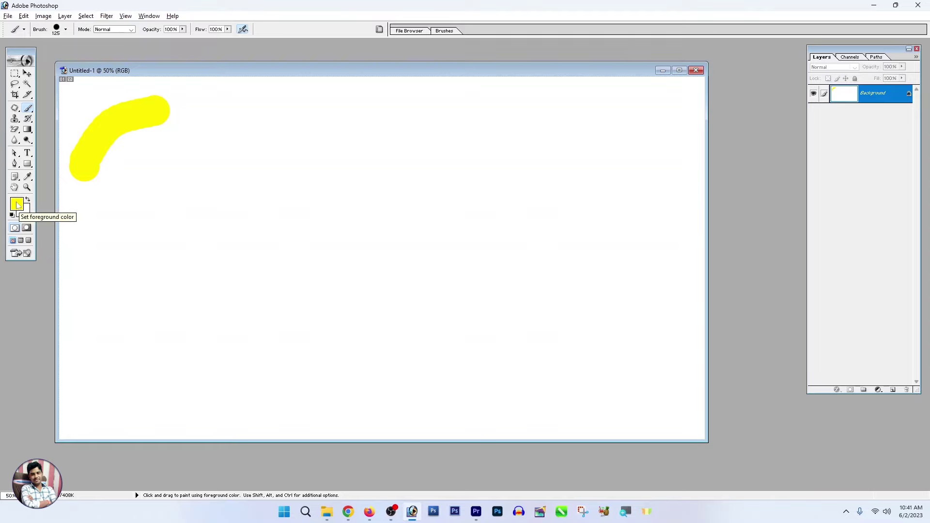
Make magenta the foreground colour and paint a magenta curve beside the yellow one
{"action": "left_click", "coordinate": [17, 206]}
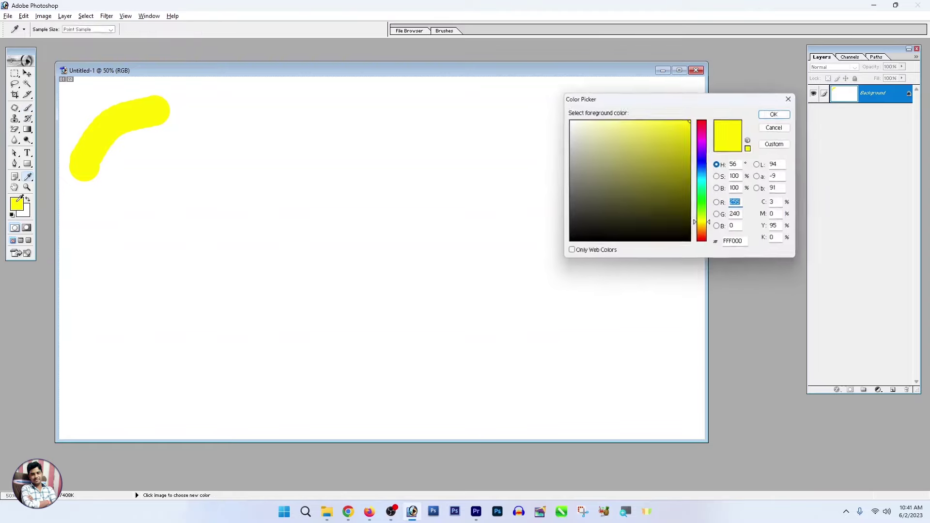
{"action": "left_click", "coordinate": [702, 151]}
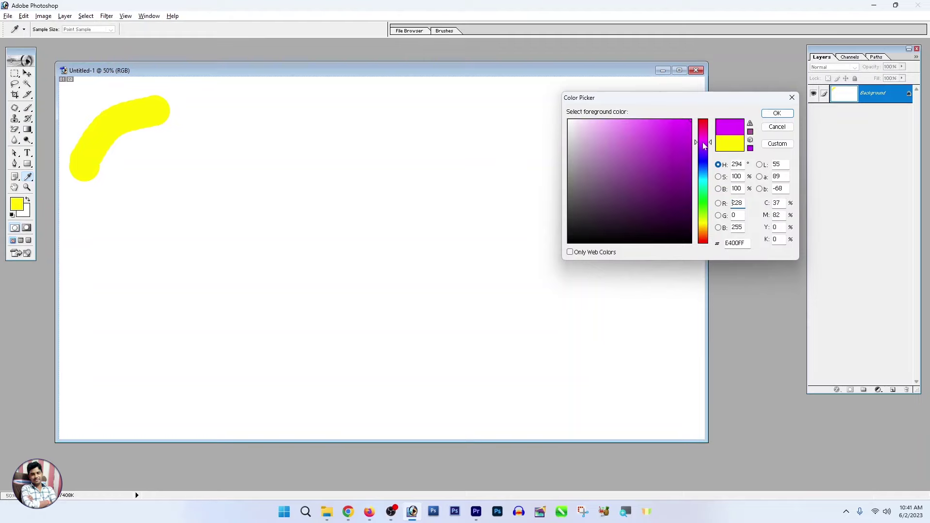
{"action": "left_click", "coordinate": [777, 113]}
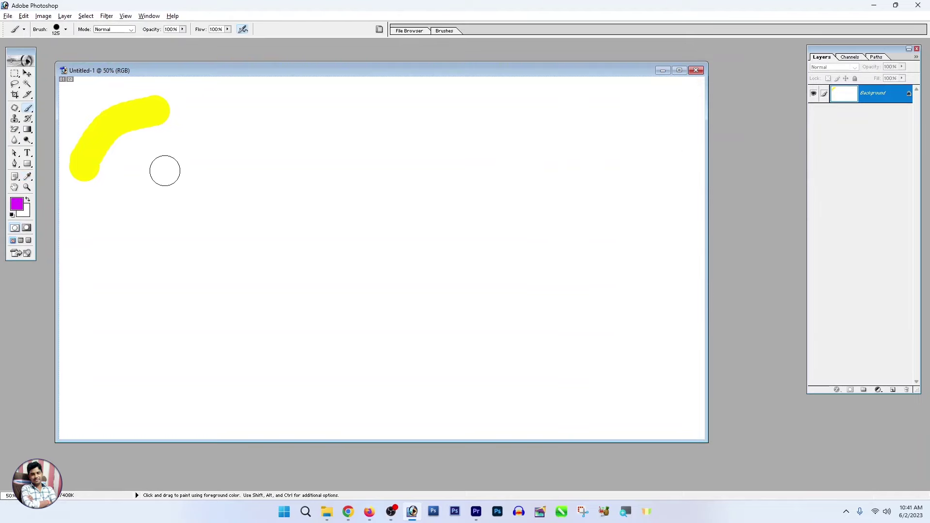
{"action": "left_click_drag", "start_coordinate": [159, 176], "coordinate": [300, 139]}
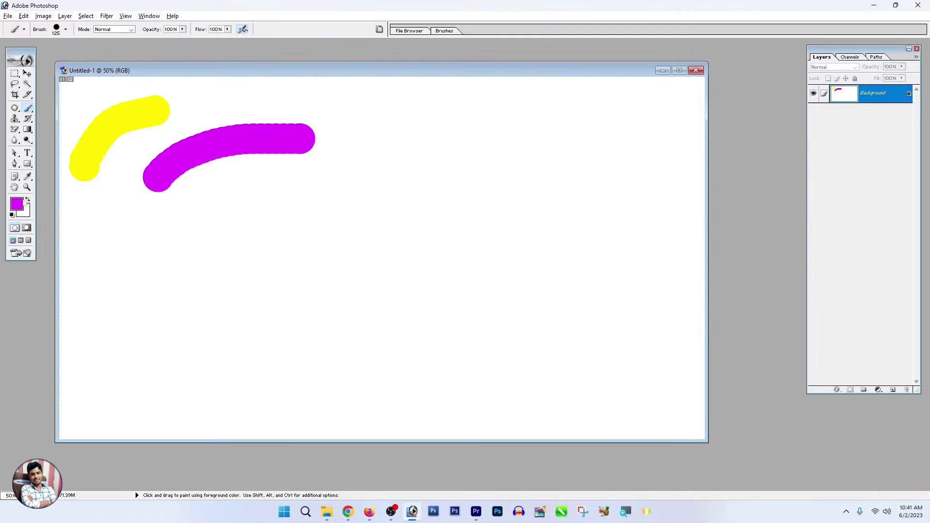
Switch the foreground colour to cyan and paint a cyan curve below the magenta
{"action": "left_click", "coordinate": [16, 204]}
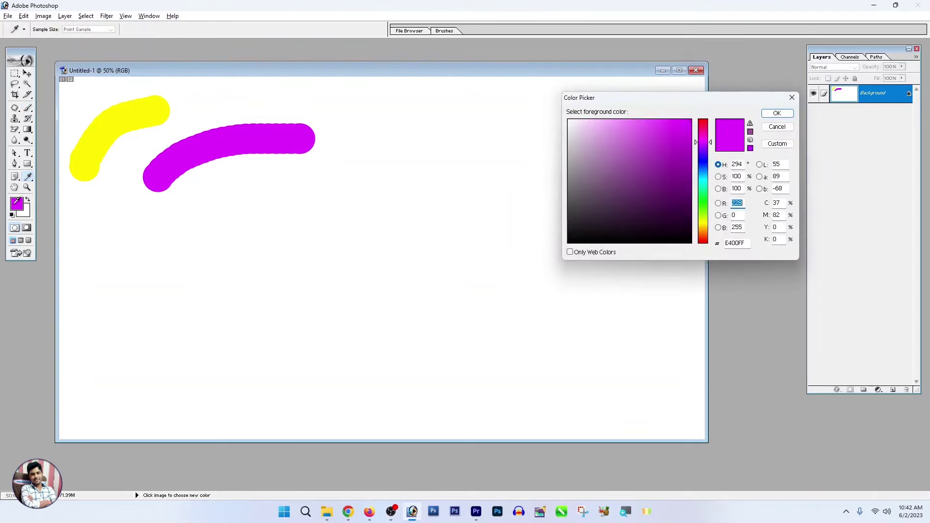
{"action": "left_click_drag", "start_coordinate": [704, 141], "coordinate": [704, 178]}
{"action": "left_click", "coordinate": [776, 113]}
{"action": "left_click_drag", "start_coordinate": [263, 192], "coordinate": [365, 159]}
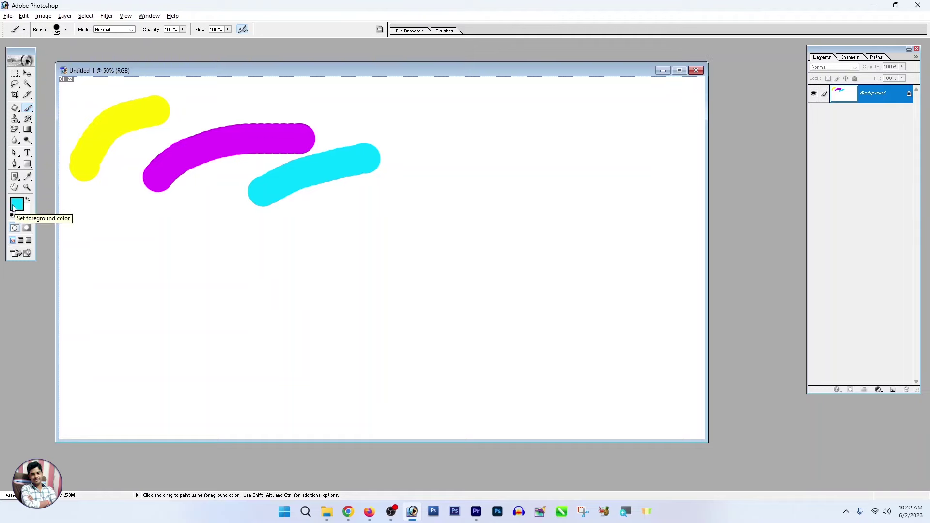
Paint a red curve below the cyan one, then clear all strokes from the canvas
{"action": "left_click", "coordinate": [14, 207]}
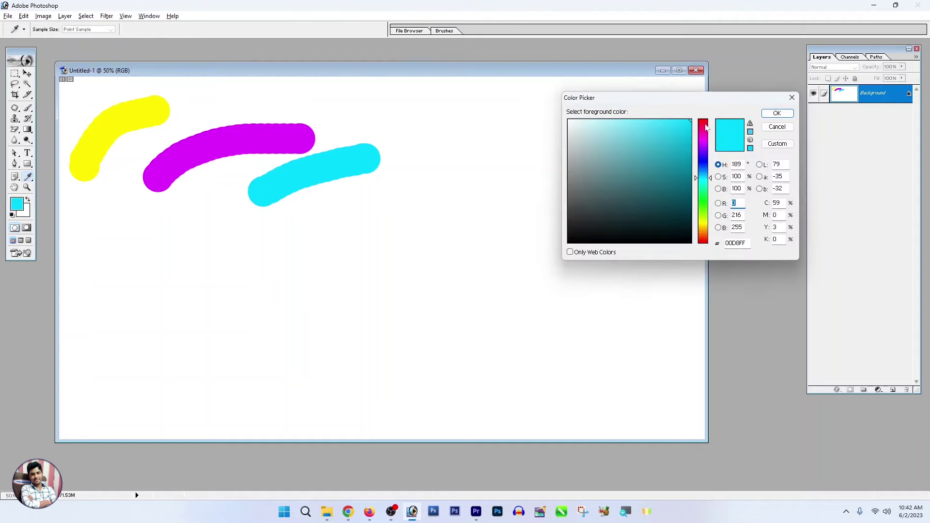
{"action": "left_click_drag", "start_coordinate": [707, 128], "coordinate": [713, 103]}
{"action": "left_click", "coordinate": [777, 112]}
{"action": "key", "text": "b"}
{"action": "left_click_drag", "start_coordinate": [333, 232], "coordinate": [433, 186]}
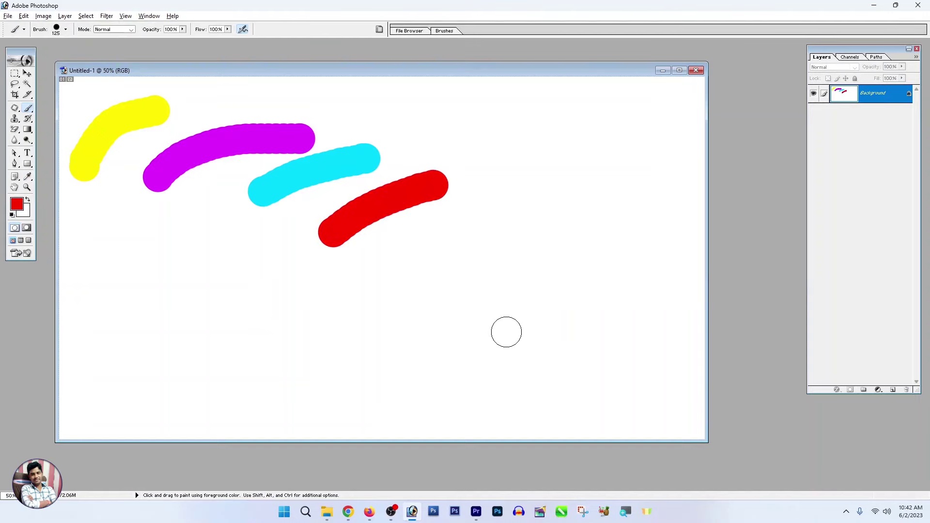
{"action": "key", "text": "ctrl+a"}
{"action": "key", "text": "Delete"}
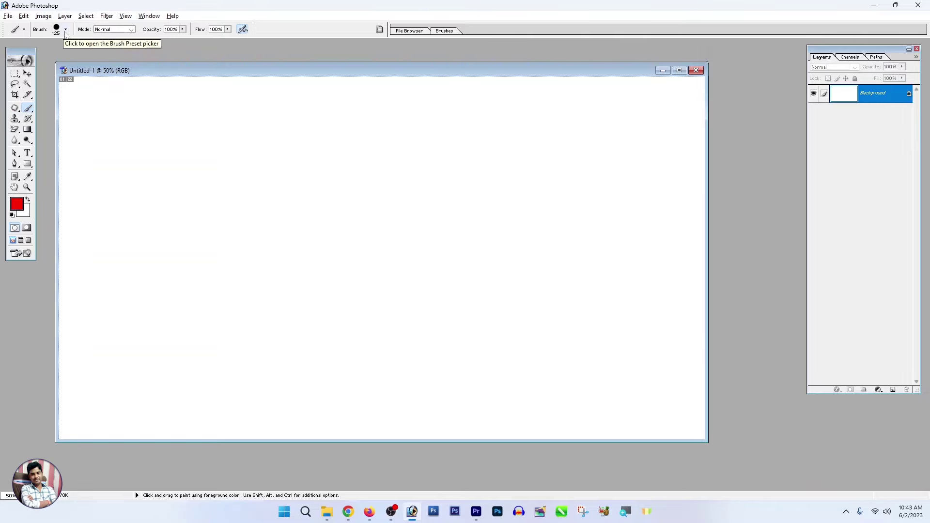
Set a 25 px brush and paint a thin red freehand squiggle
{"action": "left_click", "coordinate": [66, 30]}
{"action": "scroll", "coordinate": [59, 107], "scroll_direction": "down", "scroll_amount": 1}
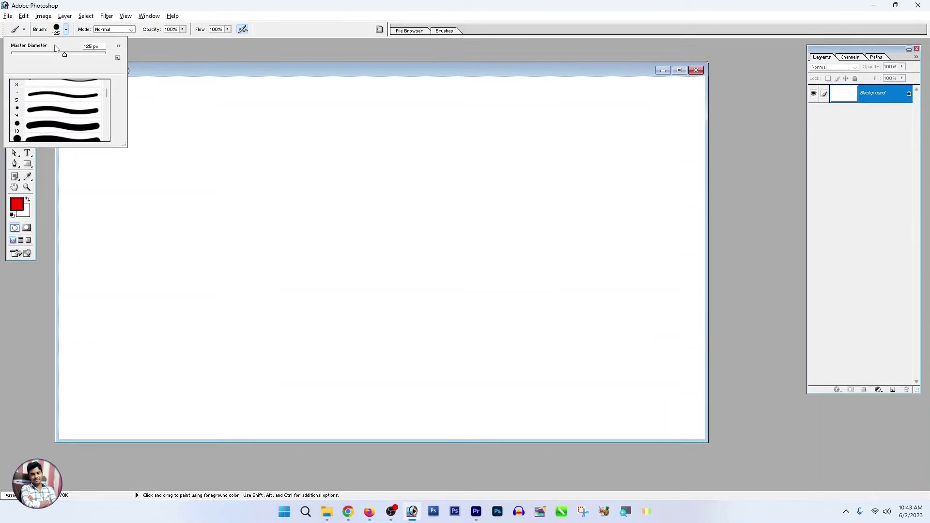
{"action": "mouse_move", "coordinate": [64, 53]}
{"action": "left_mouse_down"}
{"action": "mouse_move", "coordinate": [36, 57]}
{"action": "mouse_move", "coordinate": [91, 54]}
{"action": "left_mouse_up"}
{"action": "left_click", "coordinate": [29, 55]}
{"action": "mouse_move", "coordinate": [250, 144]}
{"action": "left_mouse_down"}
{"action": "mouse_move", "coordinate": [292, 173]}
{"action": "mouse_move", "coordinate": [370, 199]}
{"action": "left_mouse_up"}
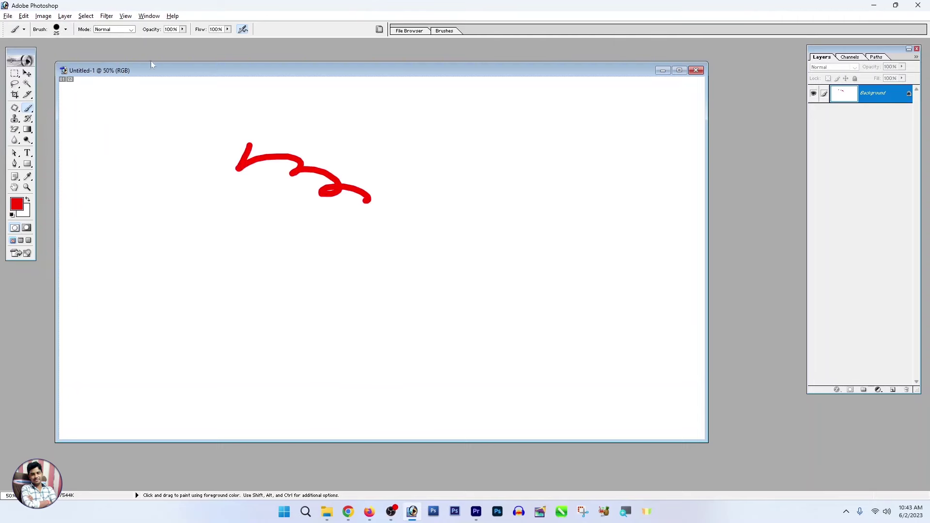
Enlarge the brush to 171 px and paint a thick red sweeping stroke, undoing and redoing it
{"action": "left_click", "coordinate": [65, 30]}
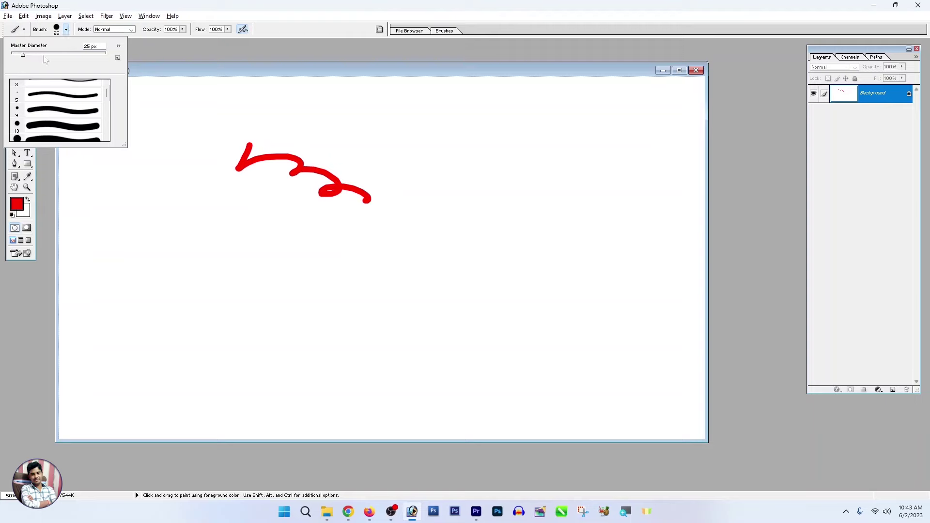
{"action": "left_click_drag", "start_coordinate": [62, 55], "coordinate": [73, 55]}
{"action": "mouse_move", "coordinate": [402, 160]}
{"action": "left_mouse_down"}
{"action": "mouse_move", "coordinate": [464, 178]}
{"action": "mouse_move", "coordinate": [581, 295]}
{"action": "left_mouse_up"}
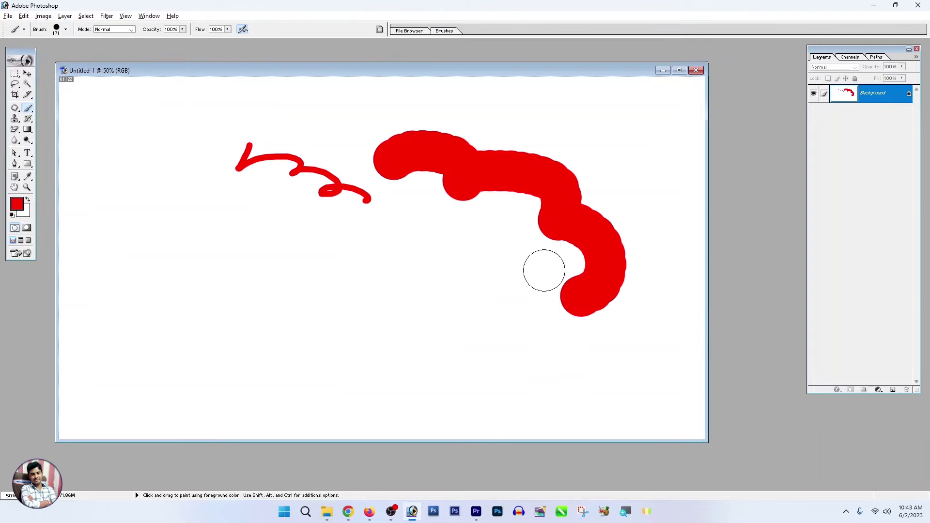
{"action": "key", "text": "ctrl+z"}
{"action": "key", "text": "ctrl+z"}
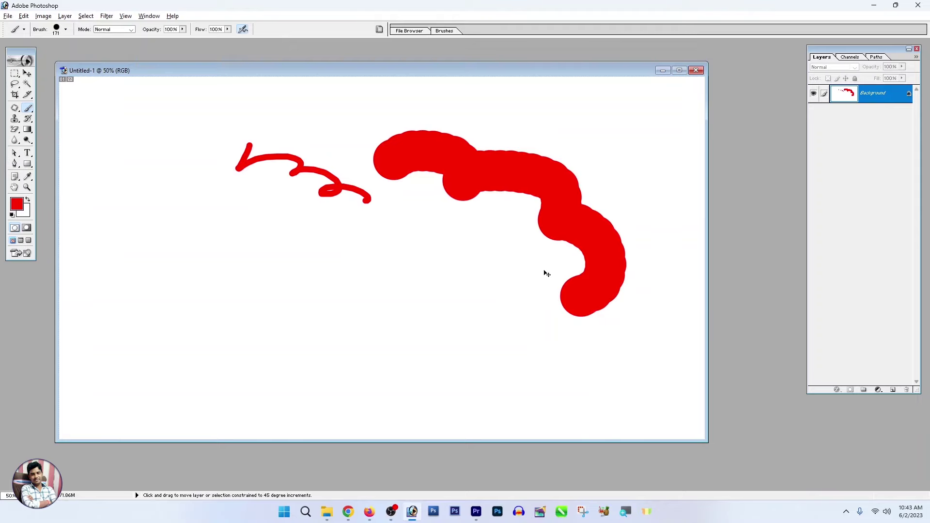
{"action": "key", "text": "ctrl+z"}
{"action": "key", "text": "ctrl+z"}
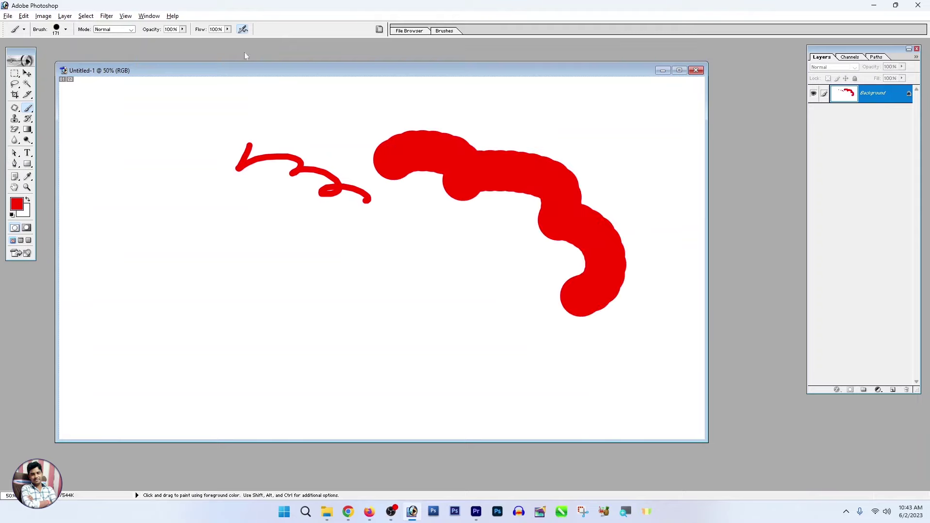
Paint a grass stroke on the lower-left canvas with the Grass 112 brush
{"action": "left_click", "coordinate": [66, 29]}
{"action": "left_click_drag", "start_coordinate": [66, 57], "coordinate": [57, 55]}
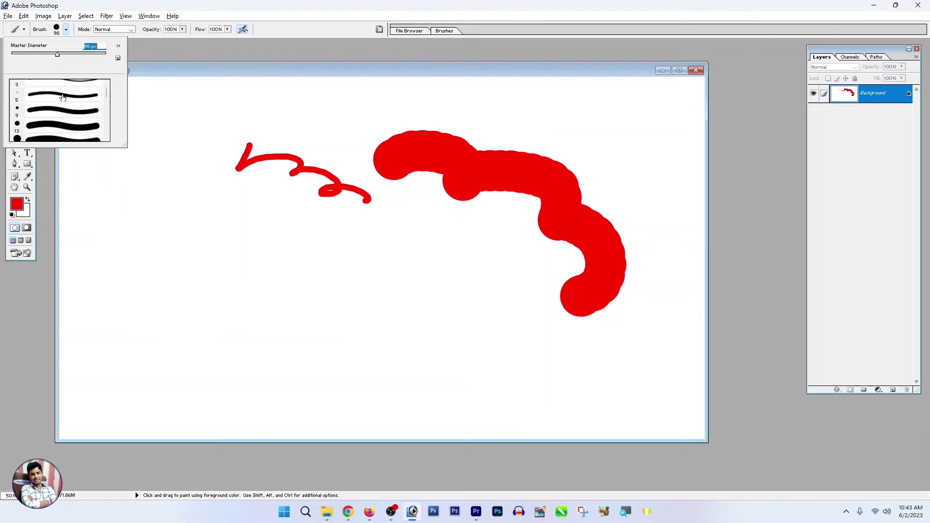
{"action": "scroll", "coordinate": [65, 100], "scroll_direction": "up", "scroll_amount": 1}
{"action": "mouse_move", "coordinate": [107, 92]}
{"action": "left_mouse_down"}
{"action": "mouse_move", "coordinate": [104, 125]}
{"action": "mouse_move", "coordinate": [98, 121]}
{"action": "left_mouse_up"}
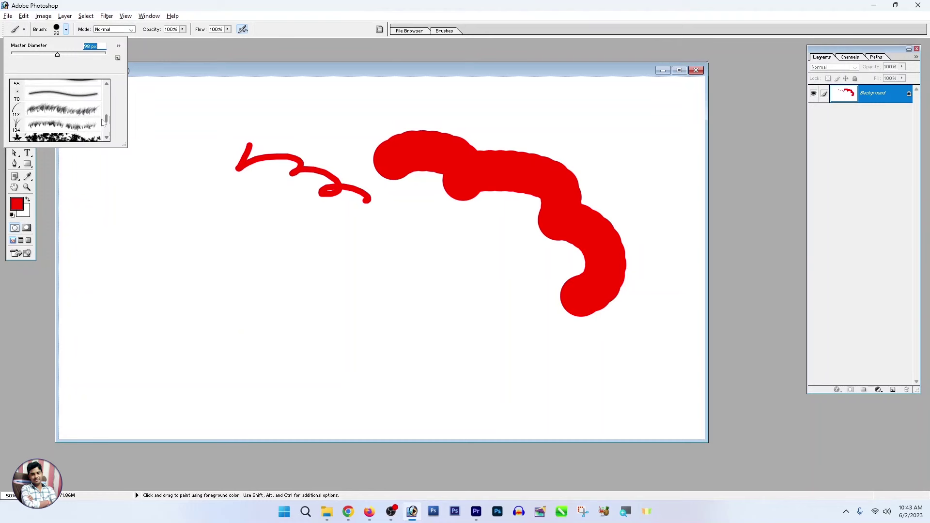
{"action": "left_click", "coordinate": [98, 120]}
{"action": "mouse_move", "coordinate": [167, 198]}
{"action": "left_mouse_down"}
{"action": "mouse_move", "coordinate": [145, 219]}
{"action": "mouse_move", "coordinate": [137, 213]}
{"action": "left_mouse_up"}
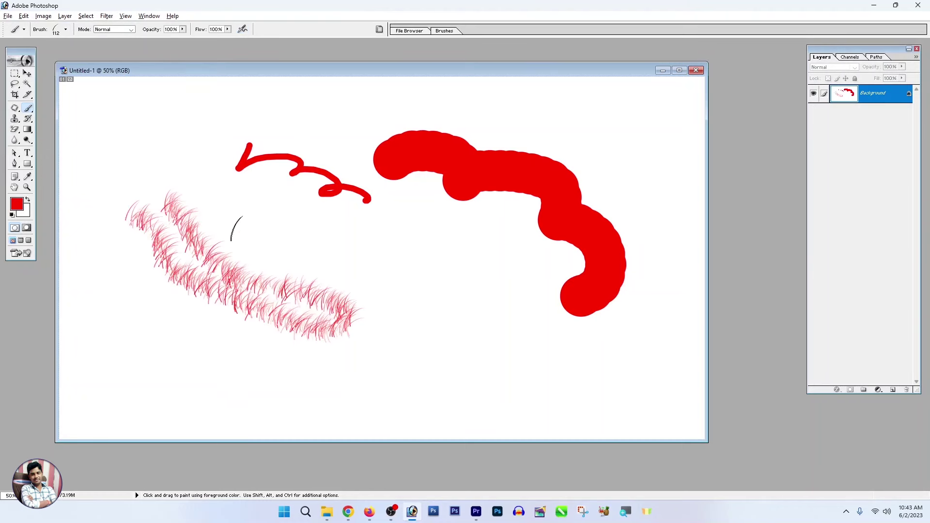
Paint a diagonal leaf trail with the Scattered Leaves 74 brush
{"action": "left_click", "coordinate": [66, 29]}
{"action": "scroll", "coordinate": [51, 128], "scroll_direction": "down", "scroll_amount": 1}
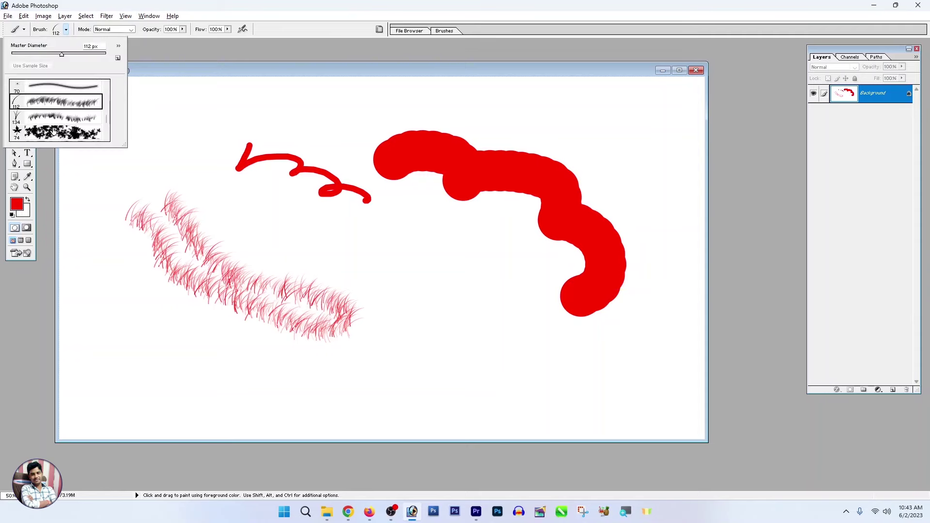
{"action": "left_click", "coordinate": [47, 131]}
{"action": "left_click_drag", "start_coordinate": [278, 203], "coordinate": [536, 371]}
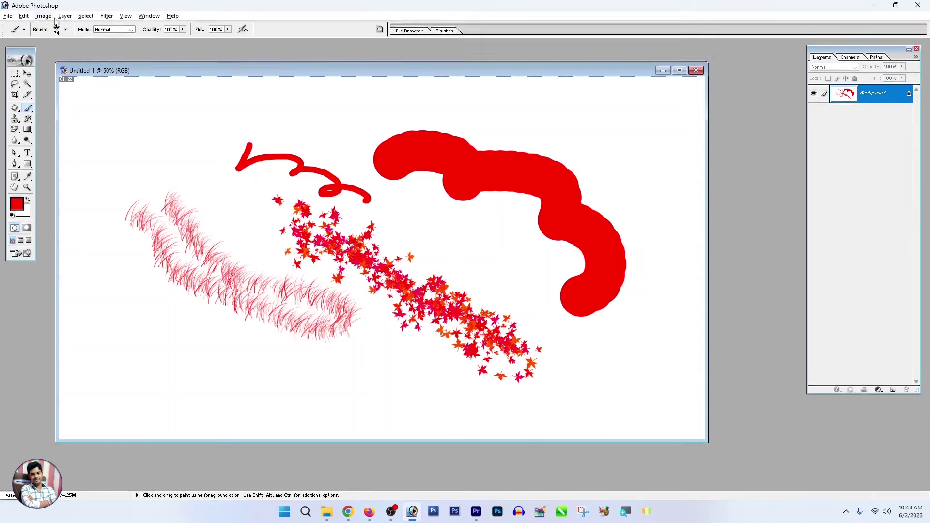
Paint a row of stars across the top with the Star 29 brush
{"action": "left_click", "coordinate": [67, 30]}
{"action": "scroll", "coordinate": [83, 120], "scroll_direction": "down", "scroll_amount": 1}
{"action": "scroll", "coordinate": [82, 121], "scroll_direction": "down", "scroll_amount": 1}
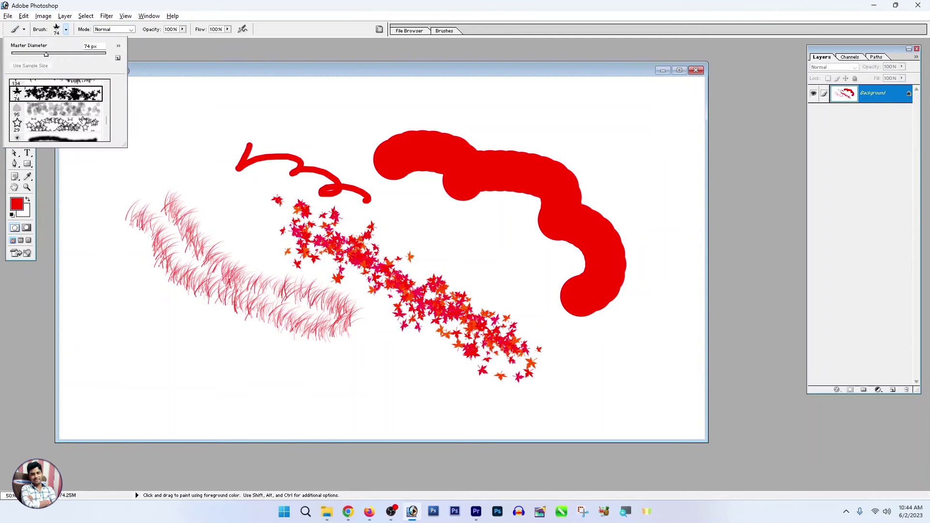
{"action": "left_click", "coordinate": [46, 125]}
{"action": "left_click_drag", "start_coordinate": [177, 111], "coordinate": [370, 120]}
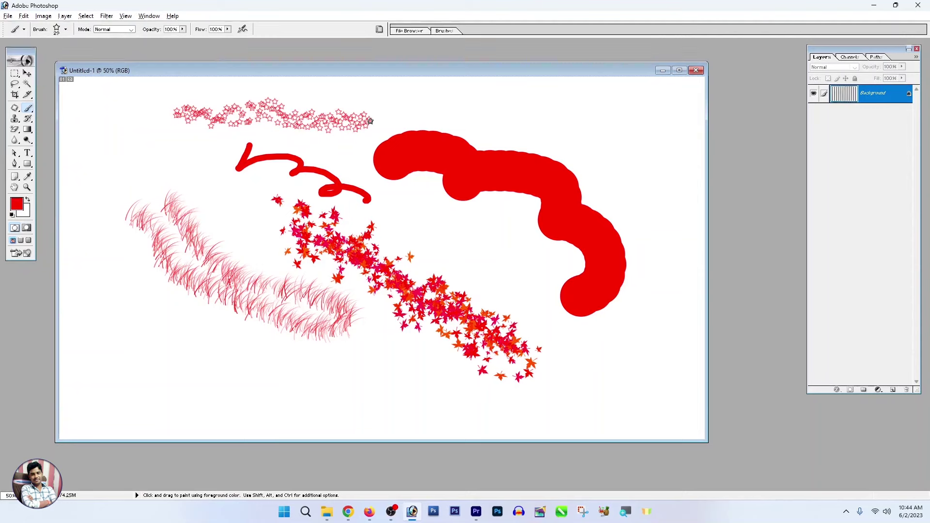
Browse the brush preset list to locate the 200 px soft round brush
{"action": "left_click", "coordinate": [66, 30]}
{"action": "scroll", "coordinate": [58, 112], "scroll_direction": "down", "scroll_amount": 2}
{"action": "scroll", "coordinate": [58, 112], "scroll_direction": "down", "scroll_amount": 1}
{"action": "scroll", "coordinate": [57, 112], "scroll_direction": "down", "scroll_amount": 1}
{"action": "scroll", "coordinate": [58, 111], "scroll_direction": "up", "scroll_amount": 3}
{"action": "scroll", "coordinate": [60, 113], "scroll_direction": "up", "scroll_amount": 2}
{"action": "scroll", "coordinate": [60, 113], "scroll_direction": "up", "scroll_amount": 1}
{"action": "scroll", "coordinate": [60, 113], "scroll_direction": "up", "scroll_amount": 2}
{"action": "scroll", "coordinate": [60, 113], "scroll_direction": "up", "scroll_amount": 1}
{"action": "scroll", "coordinate": [60, 113], "scroll_direction": "up", "scroll_amount": 1}
{"action": "scroll", "coordinate": [60, 113], "scroll_direction": "up", "scroll_amount": 2}
{"action": "scroll", "coordinate": [60, 113], "scroll_direction": "up", "scroll_amount": 2}
{"action": "scroll", "coordinate": [60, 113], "scroll_direction": "up", "scroll_amount": 2}
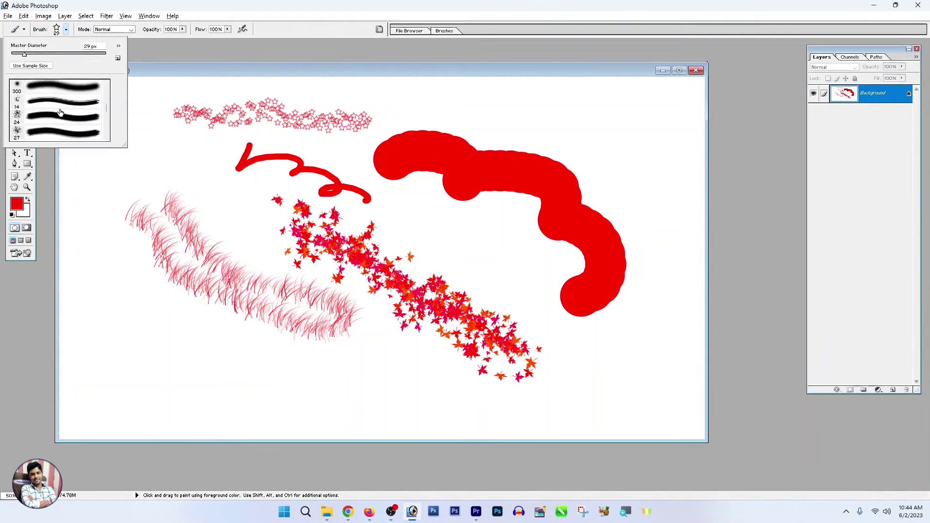
{"action": "scroll", "coordinate": [60, 113], "scroll_direction": "up", "scroll_amount": 2}
{"action": "scroll", "coordinate": [60, 113], "scroll_direction": "up", "scroll_amount": 1}
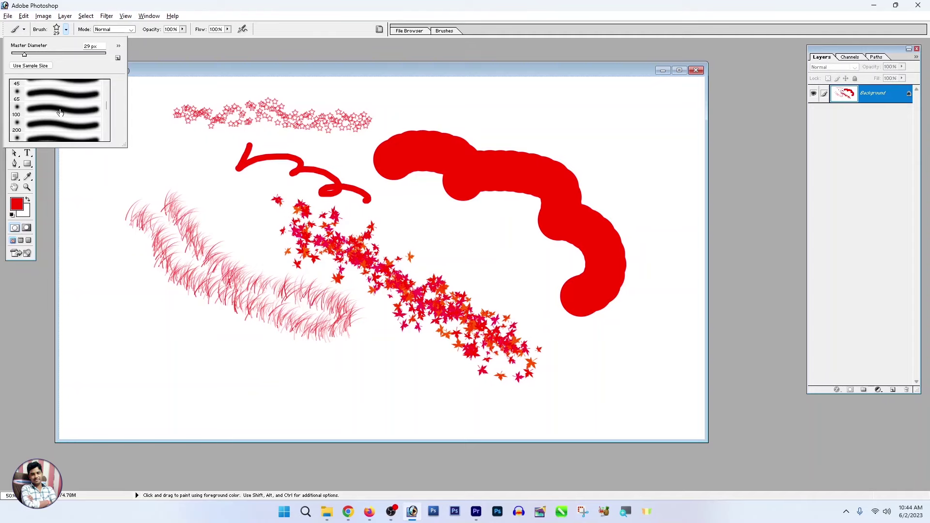
{"action": "scroll", "coordinate": [60, 113], "scroll_direction": "up", "scroll_amount": 2}
With the 200 px soft round brush, paint red strokes along the top right and right edge
{"action": "left_click", "coordinate": [34, 128]}
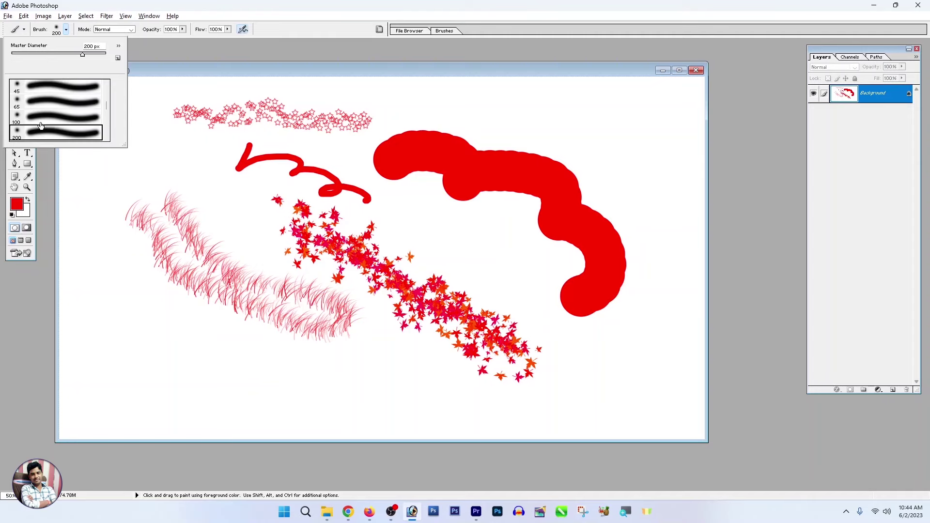
{"action": "left_click_drag", "start_coordinate": [463, 103], "coordinate": [650, 141]}
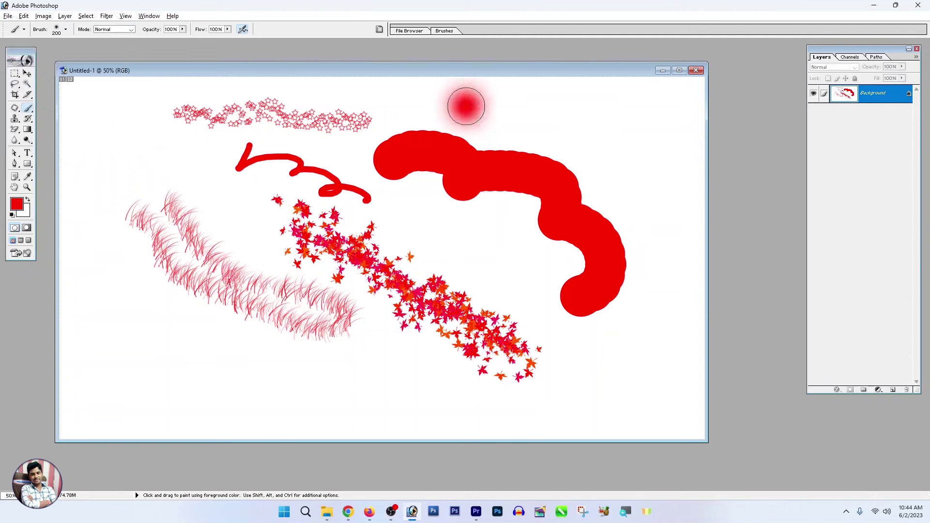
{"action": "left_click_drag", "start_coordinate": [659, 188], "coordinate": [656, 330]}
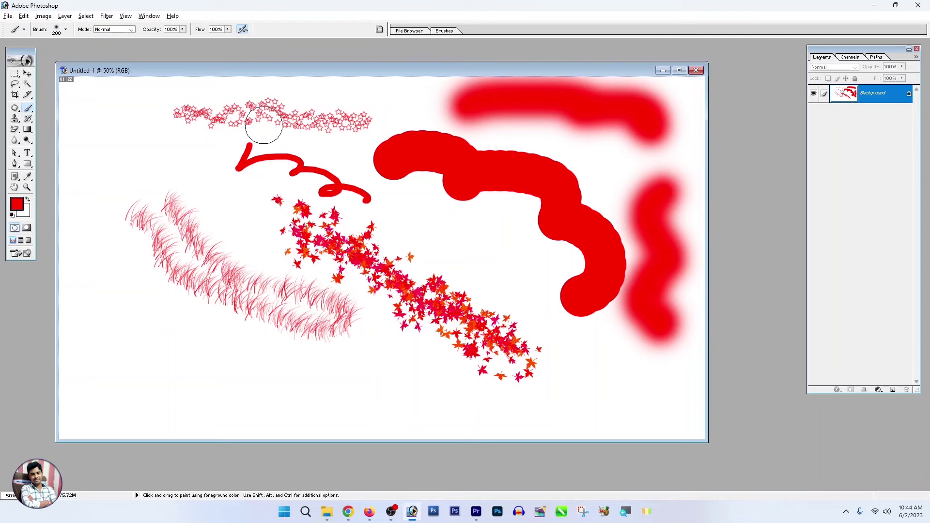
{"action": "left_click", "coordinate": [66, 30]}
{"action": "scroll", "coordinate": [60, 110], "scroll_direction": "down", "scroll_amount": 2}
{"action": "scroll", "coordinate": [60, 110], "scroll_direction": "down", "scroll_amount": 2}
Draw a thin red line across the upper canvas with the 14 px brush
{"action": "left_click", "coordinate": [56, 96]}
{"action": "key", "text": "Return"}
{"action": "mouse_move", "coordinate": [141, 180]}
{"action": "left_mouse_down"}
{"action": "mouse_move", "coordinate": [320, 180]}
{"action": "mouse_move", "coordinate": [400, 164]}
{"action": "left_mouse_up"}
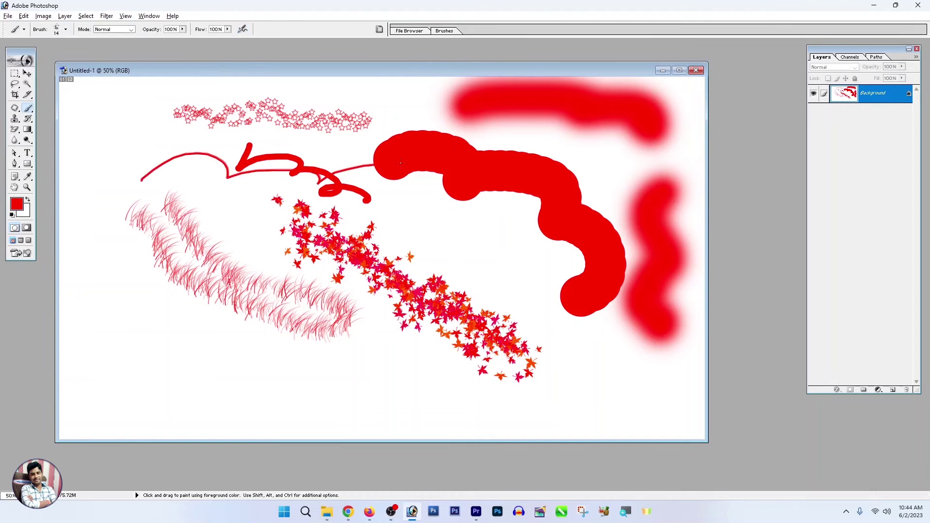
With a larger brush at 28% opacity, paint two faint pink strokes on the left
{"action": "left_click", "coordinate": [66, 29]}
{"action": "left_click", "coordinate": [156, 34]}
{"action": "left_click", "coordinate": [183, 30]}
{"action": "left_click_drag", "start_coordinate": [149, 41], "coordinate": [148, 41]}
{"action": "left_click_drag", "start_coordinate": [90, 142], "coordinate": [138, 114]}
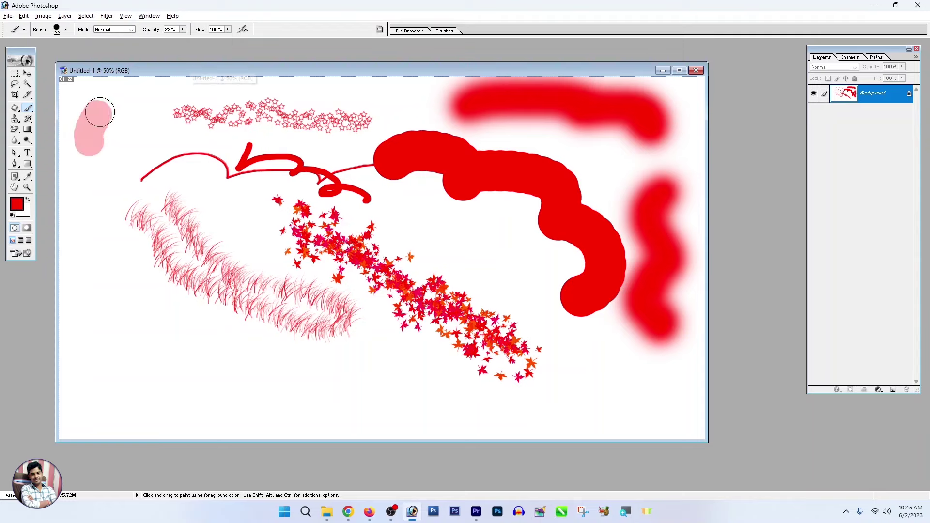
{"action": "mouse_move", "coordinate": [90, 195]}
{"action": "left_mouse_down"}
{"action": "mouse_move", "coordinate": [115, 324]}
{"action": "mouse_move", "coordinate": [129, 345]}
{"action": "left_mouse_up"}
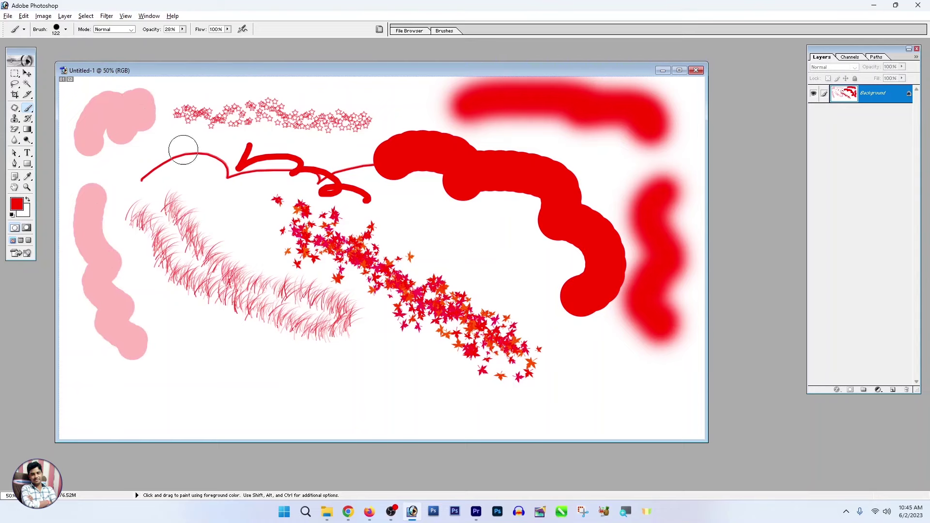
Restore opacity to 100%, paint a solid thick red stroke near the bottom, and view the blend modes
{"action": "left_click", "coordinate": [182, 29]}
{"action": "left_click_drag", "start_coordinate": [176, 39], "coordinate": [243, 39]}
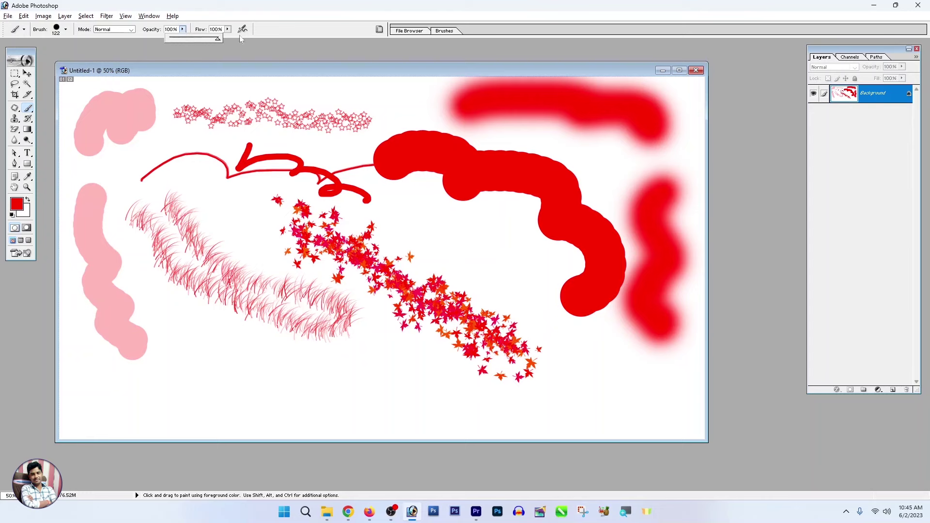
{"action": "left_click_drag", "start_coordinate": [191, 346], "coordinate": [364, 390]}
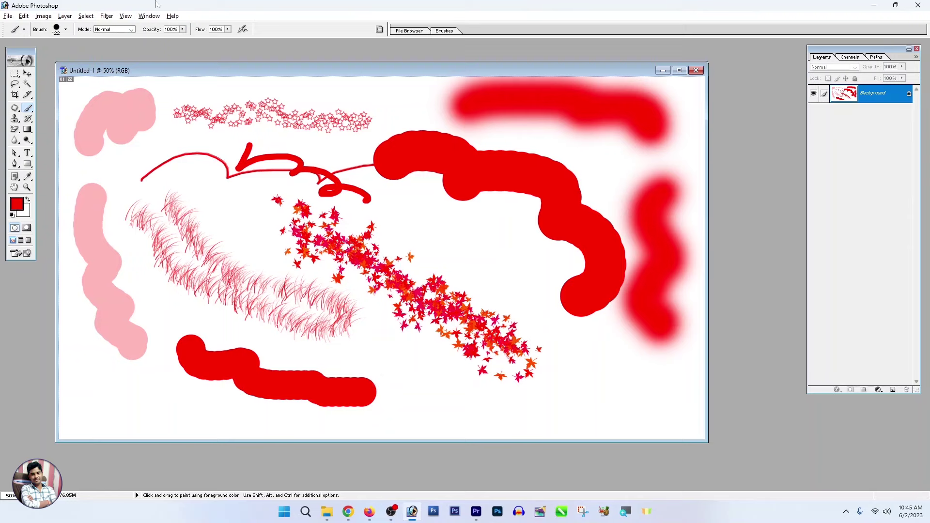
{"action": "left_click", "coordinate": [112, 30]}
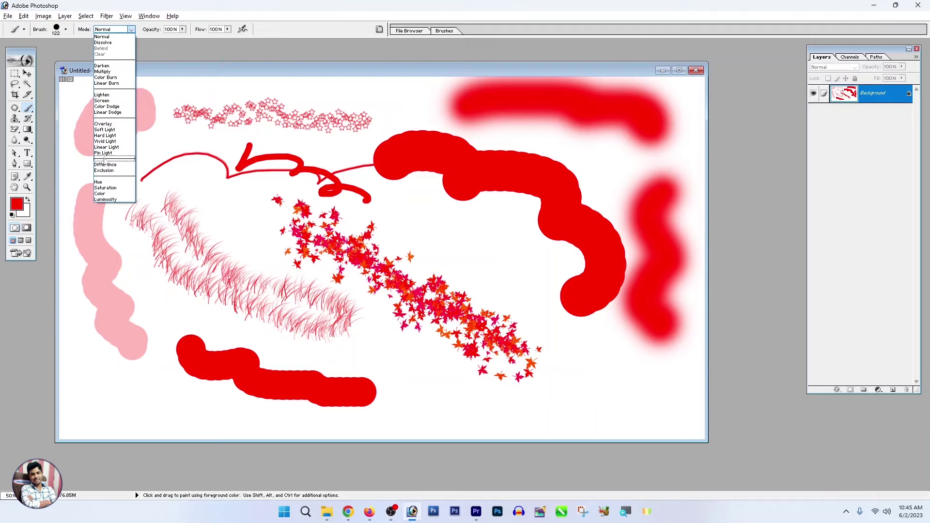
{"action": "left_click", "coordinate": [160, 37]}
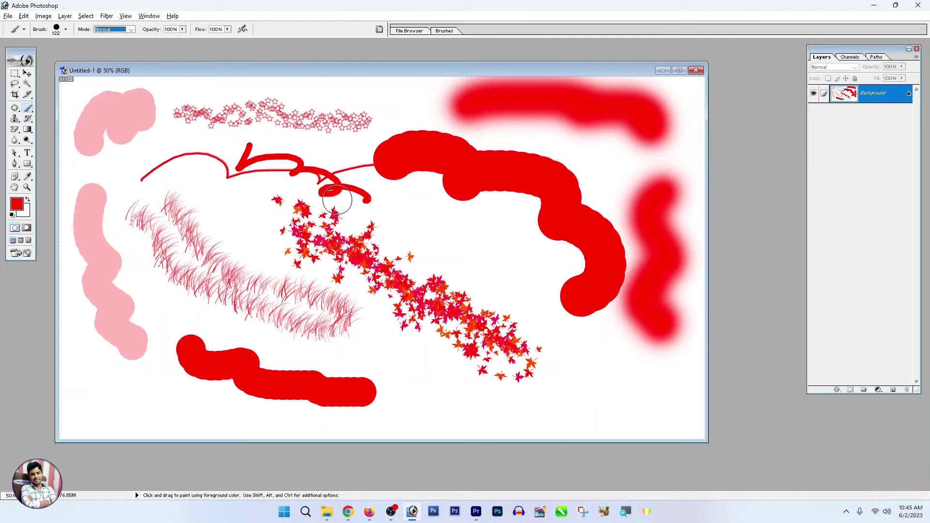
{"action": "left_click", "coordinate": [110, 31]}
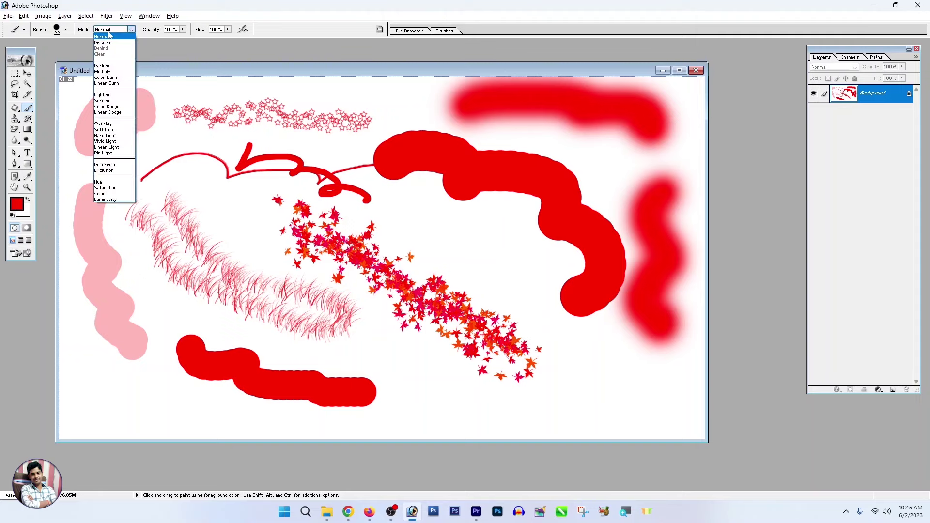
{"action": "left_click", "coordinate": [110, 35]}
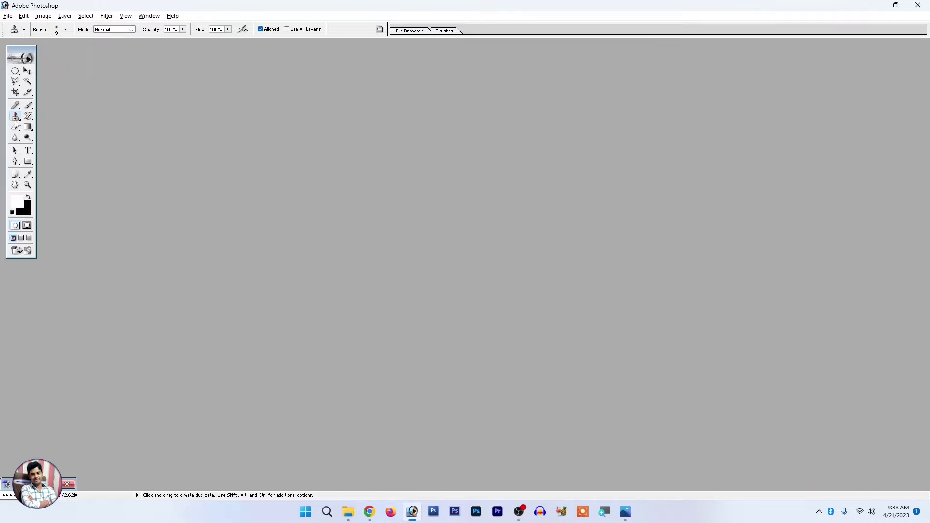
Zoom in on the woman's face and bring up the clone and pattern stamp choices
{"action": "left_click", "coordinate": [15, 117]}
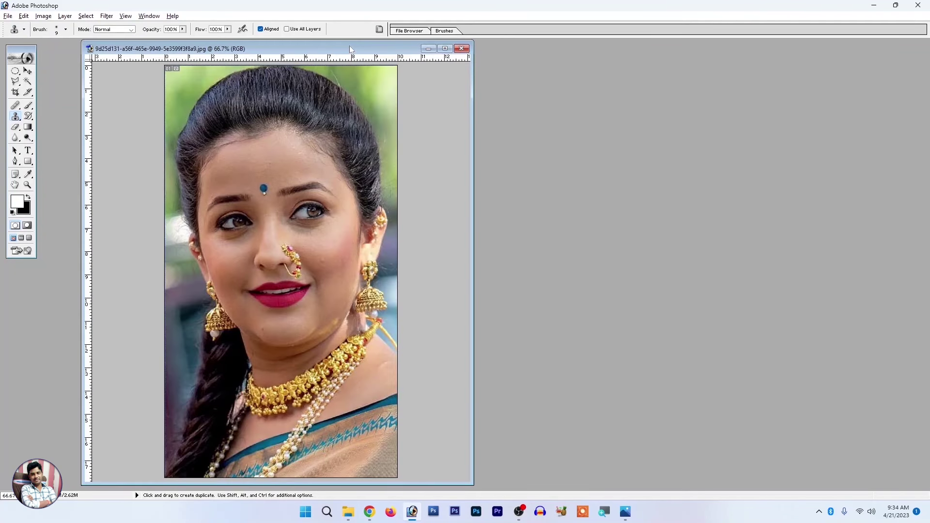
{"action": "scroll", "coordinate": [254, 197], "scroll_direction": "up", "scroll_amount": 2}
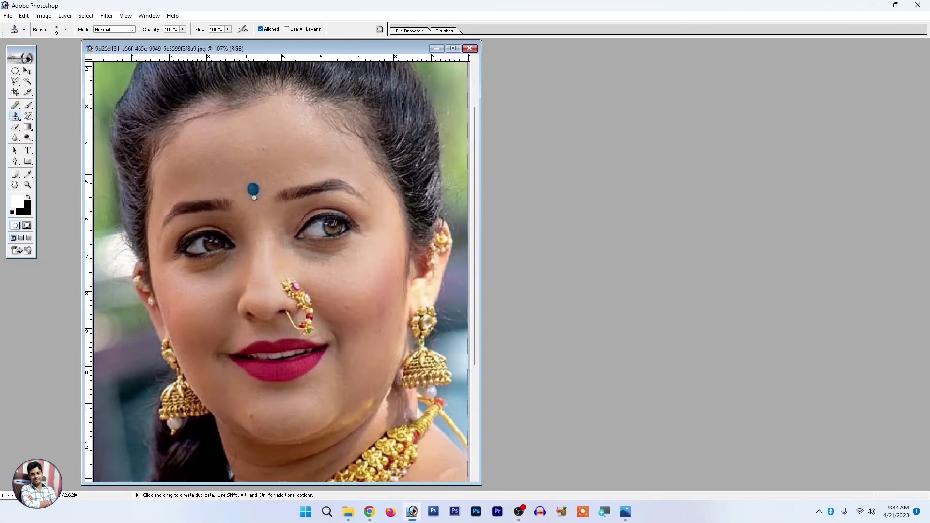
{"action": "left_click", "coordinate": [15, 116]}
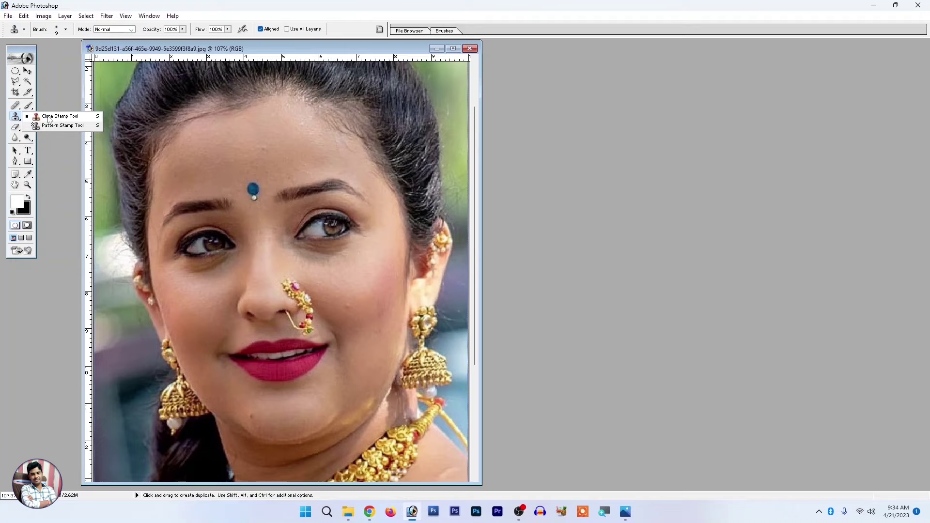
With Clone Stamp at size 60, sample the blue bindi and stamp a copy on the forehead
{"action": "left_click", "coordinate": [48, 118]}
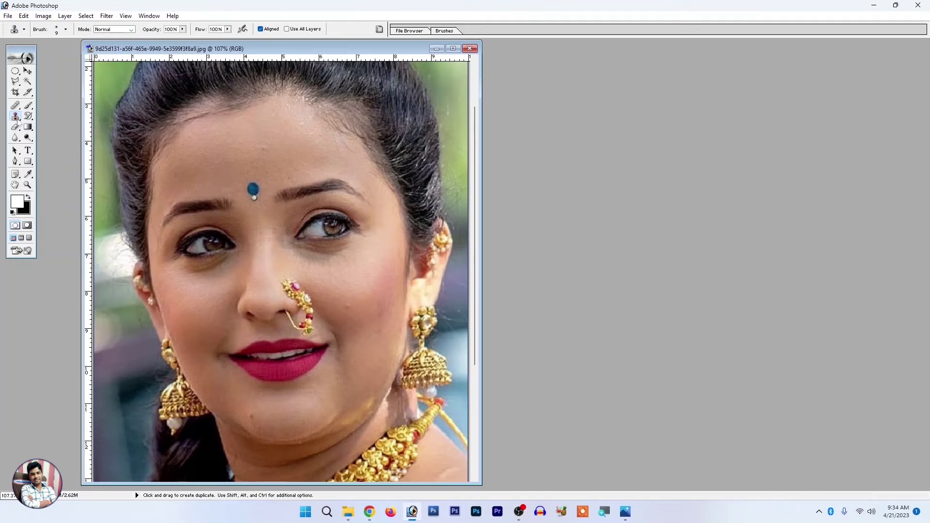
{"action": "key", "text": "bracketright"}
{"action": "key", "text": "bracketright"}
{"action": "key", "text": "bracketright"}
{"action": "key", "text": "alt"}
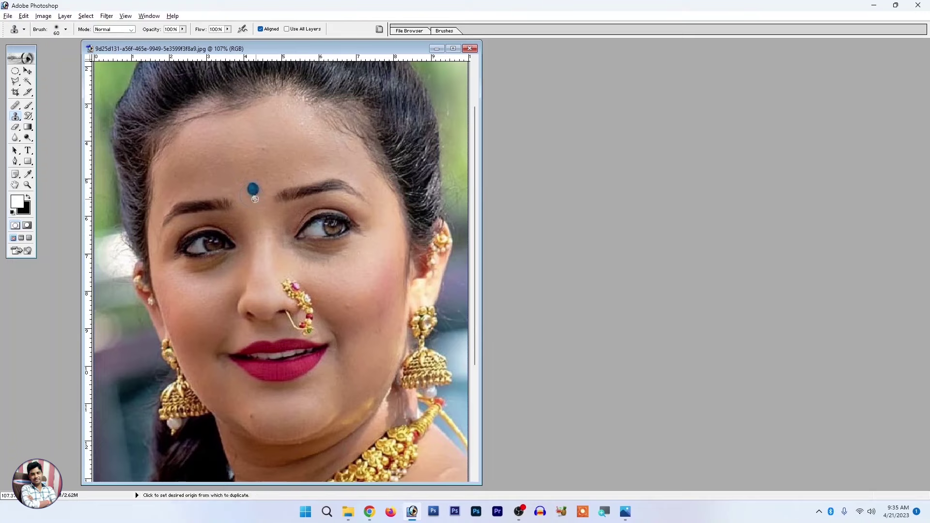
{"action": "left_click", "coordinate": [253, 194], "text": "alt"}
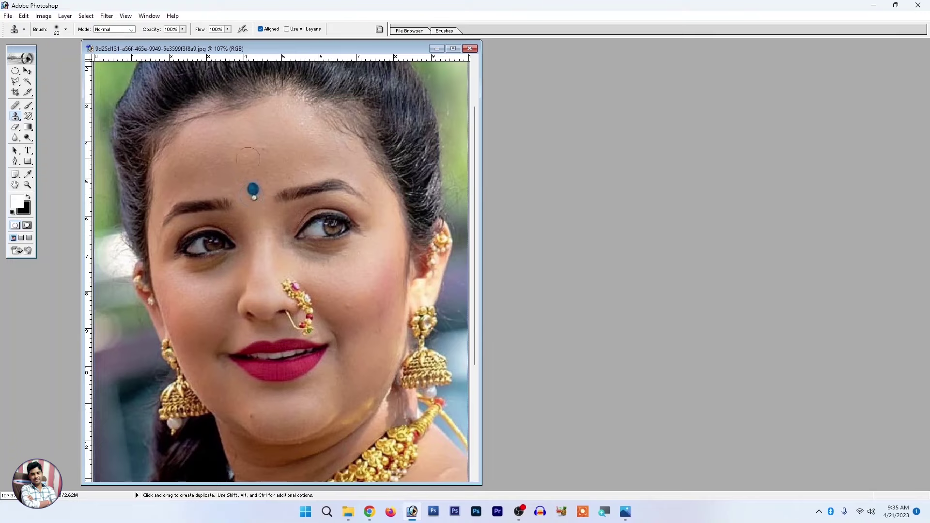
{"action": "left_click", "coordinate": [242, 152]}
Resample the original bindi and stamp a second copy beside the first on the forehead
{"action": "key", "text": "alt"}
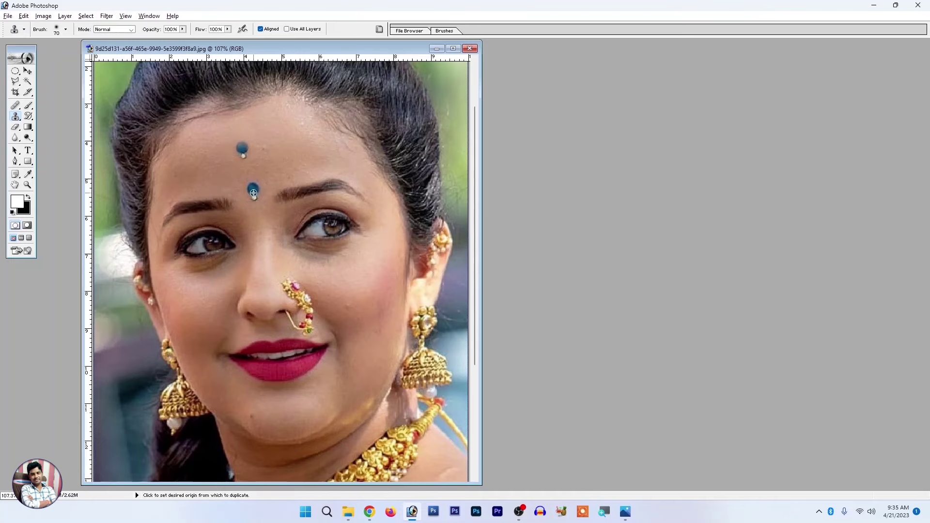
{"action": "left_click", "coordinate": [254, 193], "text": "alt"}
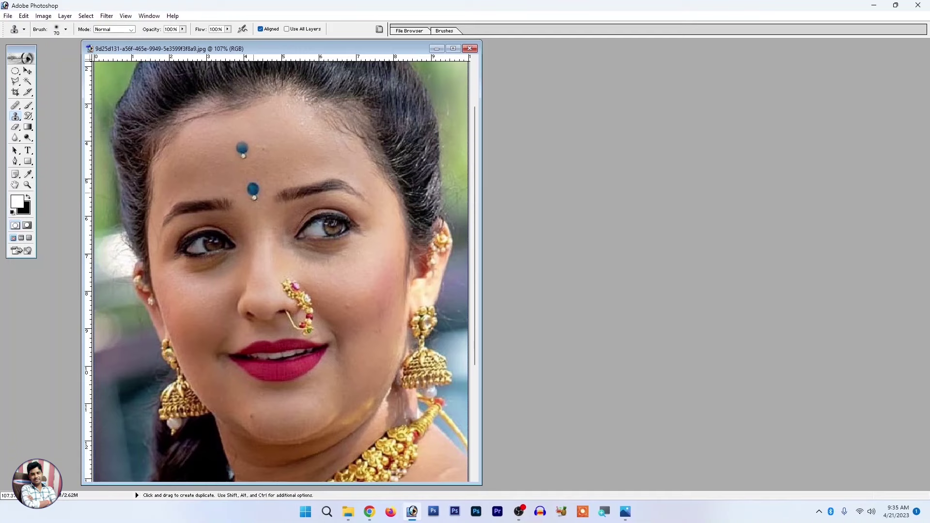
{"action": "left_click", "coordinate": [279, 152]}
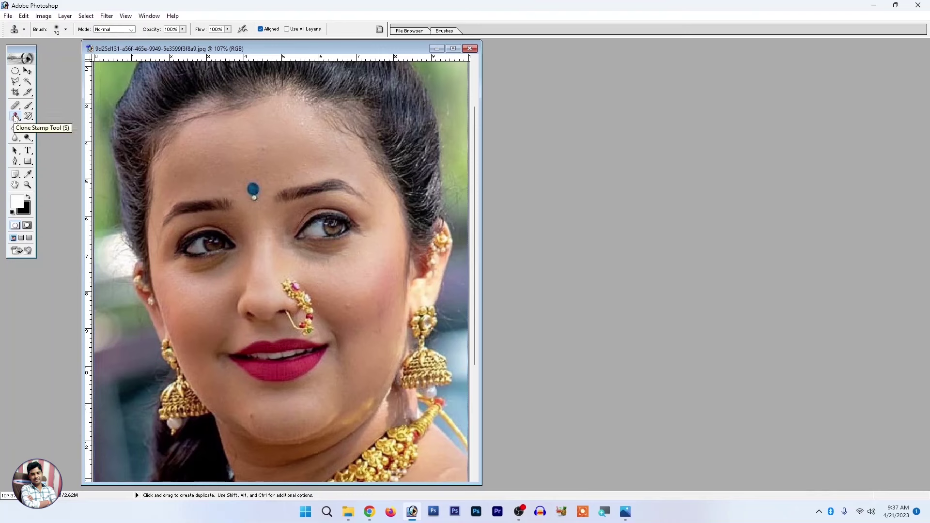
{"action": "right_click", "coordinate": [15, 118]}
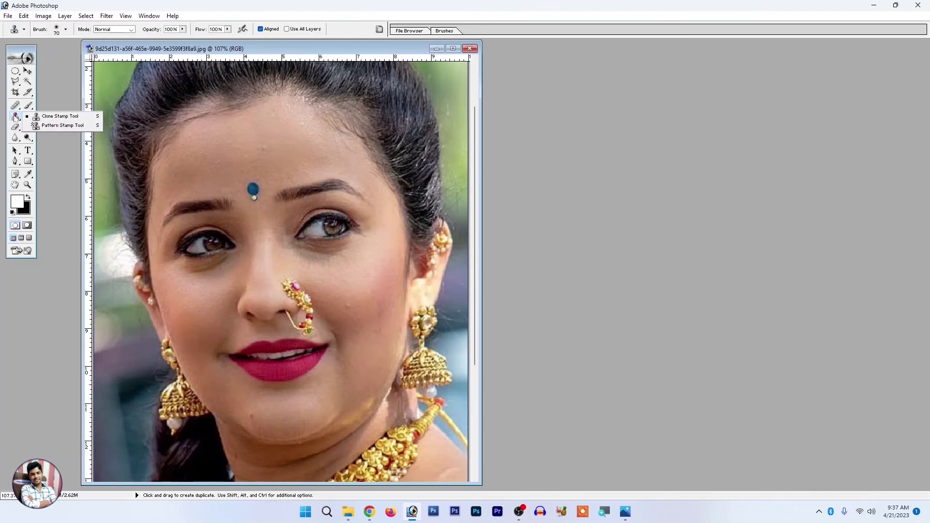
{"action": "left_click", "coordinate": [50, 126]}
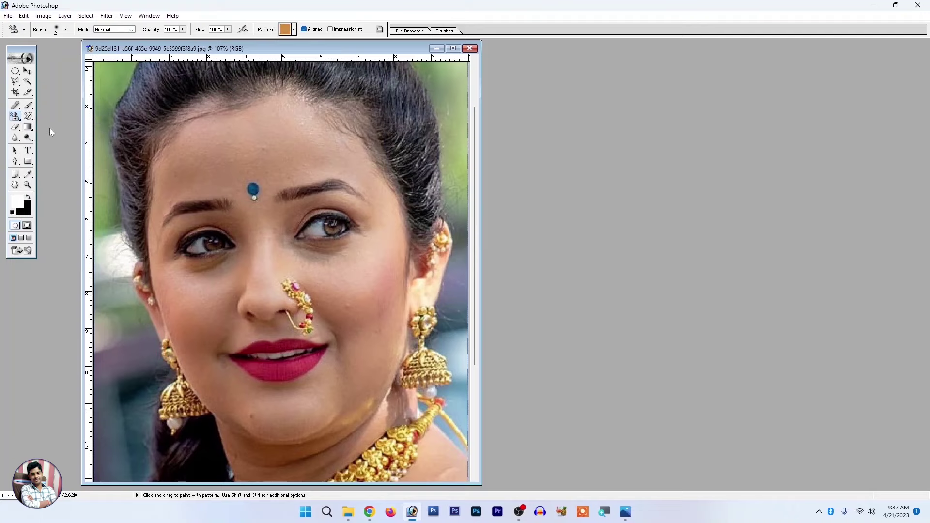
{"action": "left_click", "coordinate": [293, 30]}
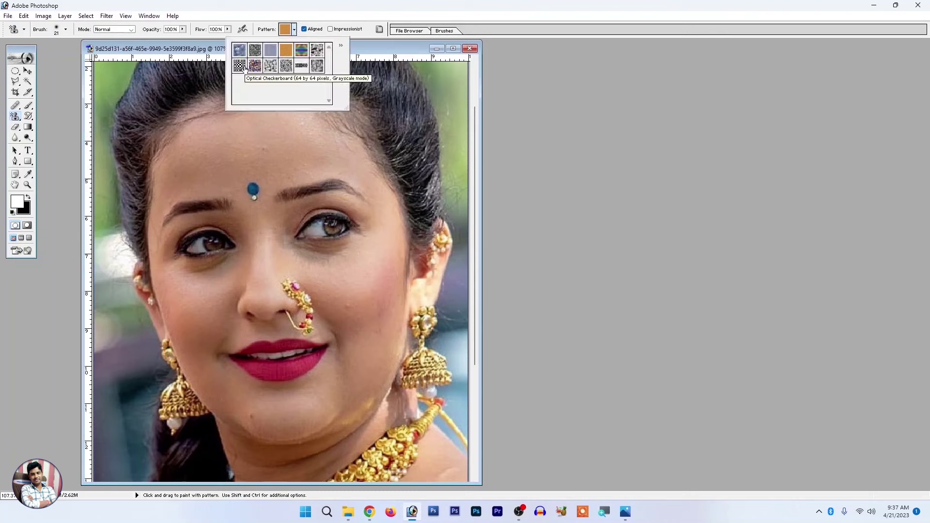
{"action": "left_click", "coordinate": [245, 68]}
{"action": "left_click", "coordinate": [241, 147]}
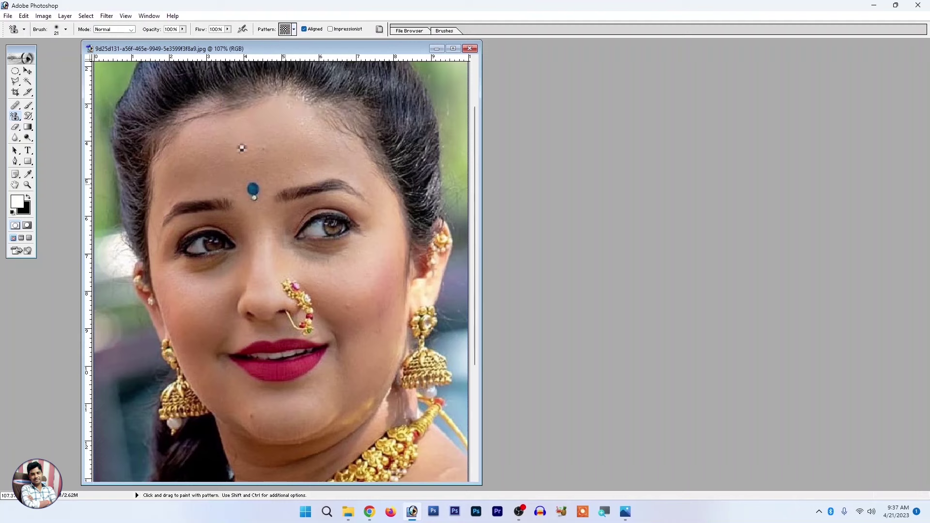
{"action": "key", "text": "bracketright"}
{"action": "key", "text": "bracketright"}
{"action": "key", "text": "bracketright"}
{"action": "left_click", "coordinate": [293, 30]}
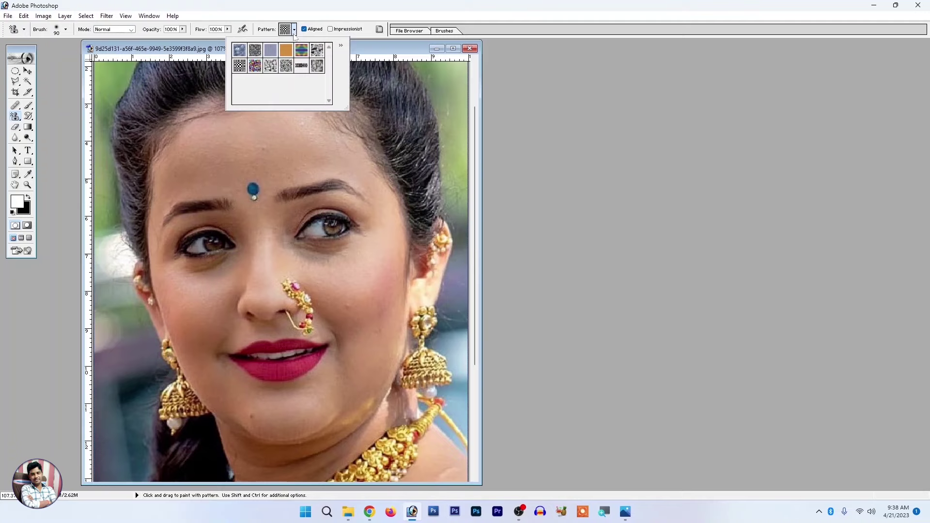
{"action": "left_click", "coordinate": [275, 50]}
{"action": "left_click", "coordinate": [242, 152]}
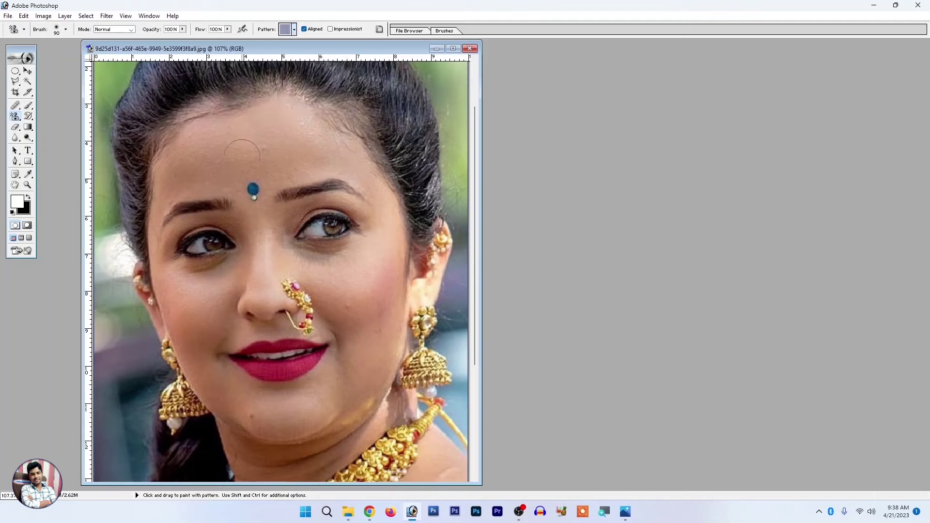
{"action": "left_click", "coordinate": [299, 151]}
{"action": "key", "text": "ctrl+z"}
{"action": "left_click", "coordinate": [294, 30]}
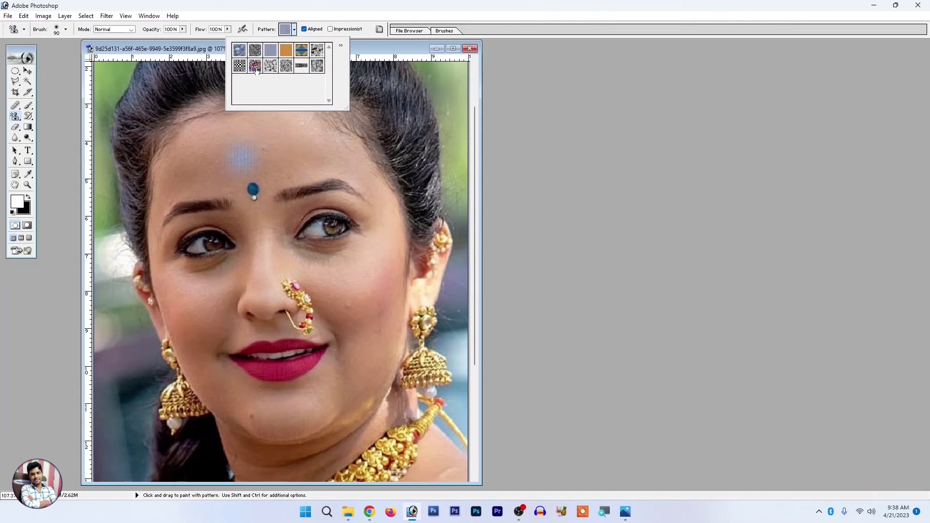
{"action": "left_click", "coordinate": [239, 65]}
{"action": "left_click", "coordinate": [295, 143]}
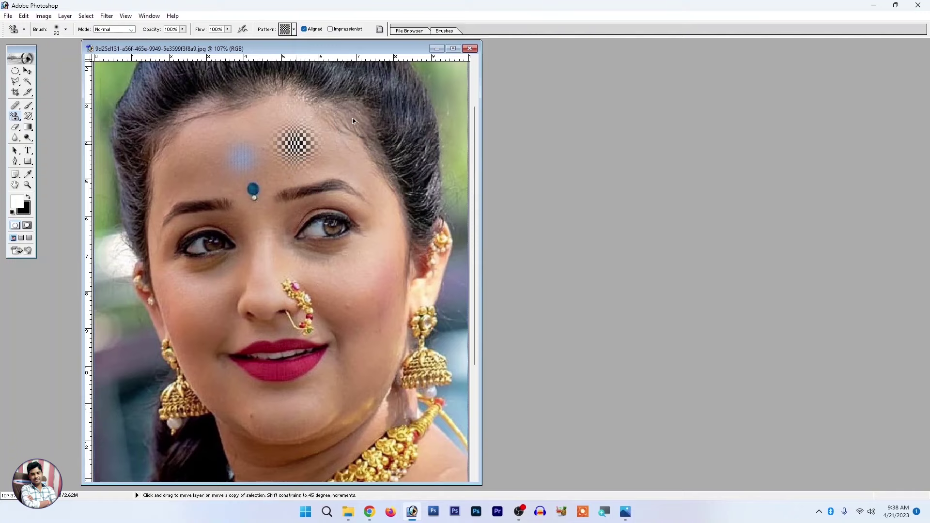
{"action": "key", "text": "ctrl+alt+z"}
{"action": "key", "text": "ctrl+alt+z"}
{"action": "key", "text": "shift+s"}
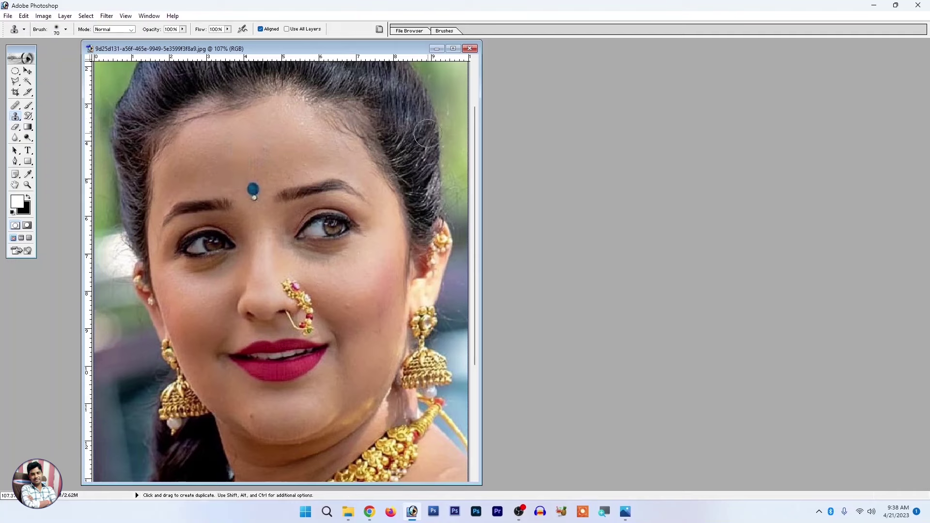